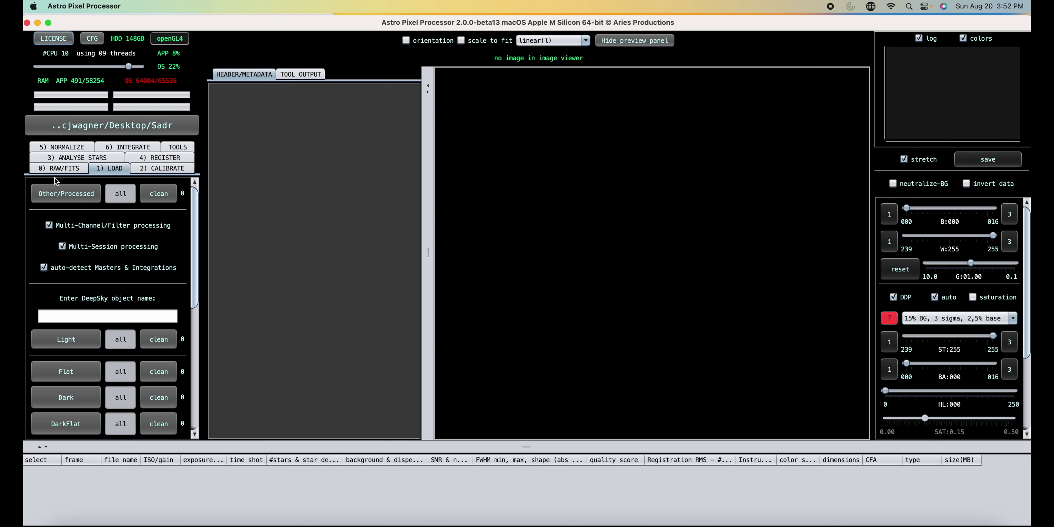
Step: Check the 0) RAW/FITS colour filter settings, then go back to the 1) LOAD options
{"action": "left_click", "coordinate": [58, 168]}
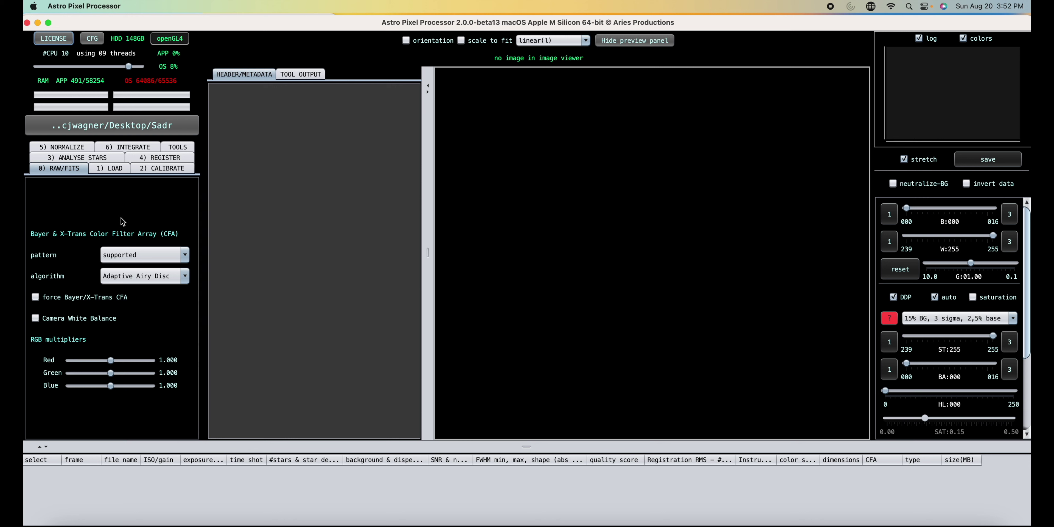
{"action": "left_click", "coordinate": [109, 172]}
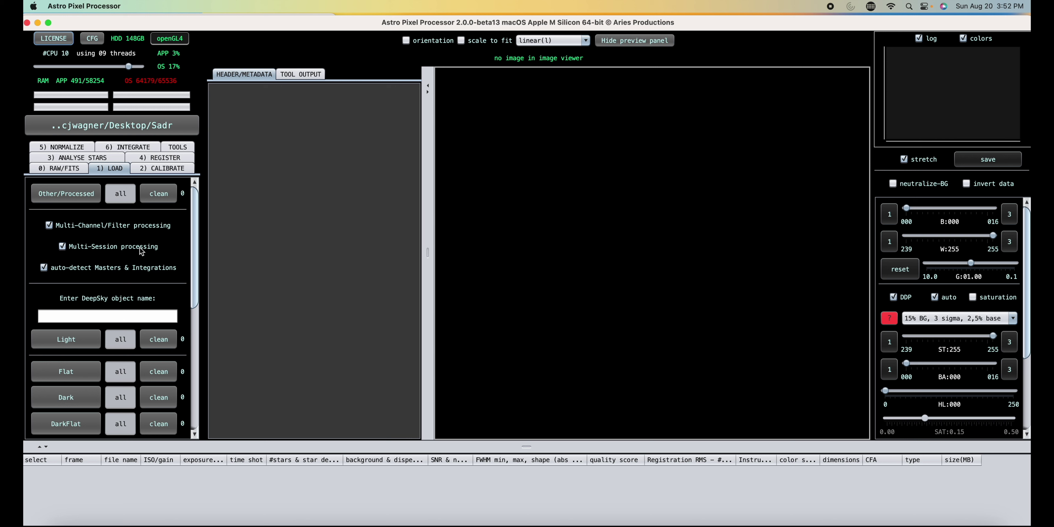
Step: Turn off multi-session processing and browse to ASTRO FILE > ASIAIR > Plan > Light > Sadr_1-1
{"action": "left_click", "coordinate": [63, 247]}
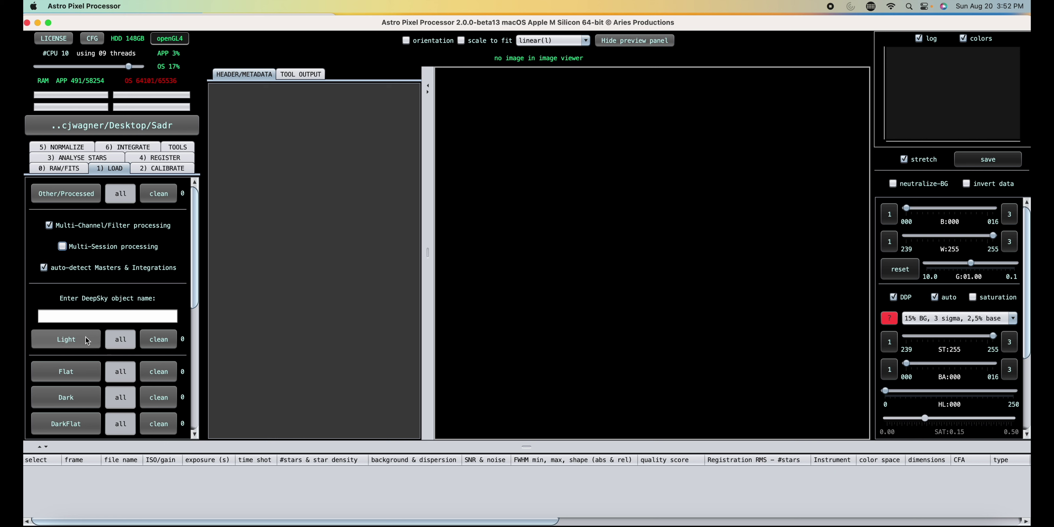
{"action": "left_click", "coordinate": [62, 342]}
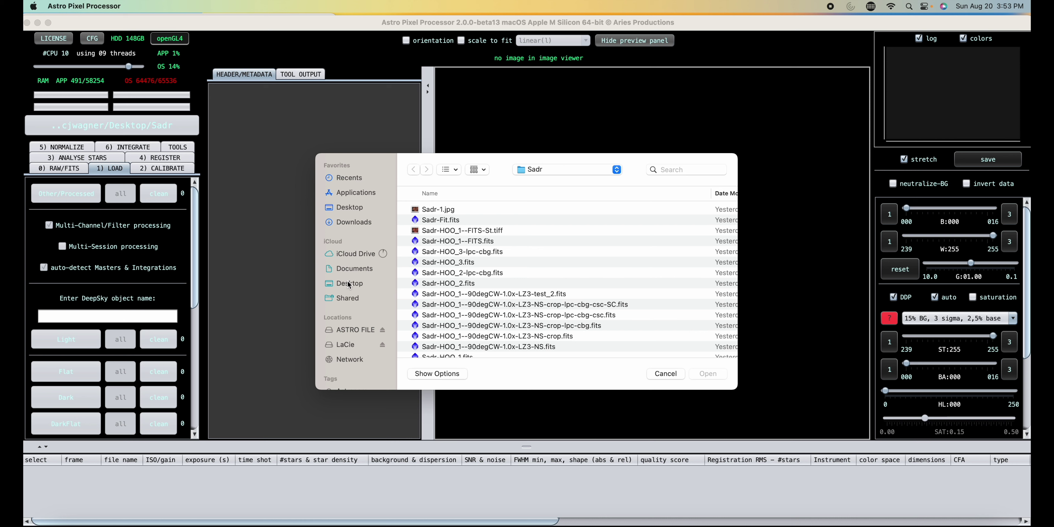
{"action": "left_click", "coordinate": [353, 331]}
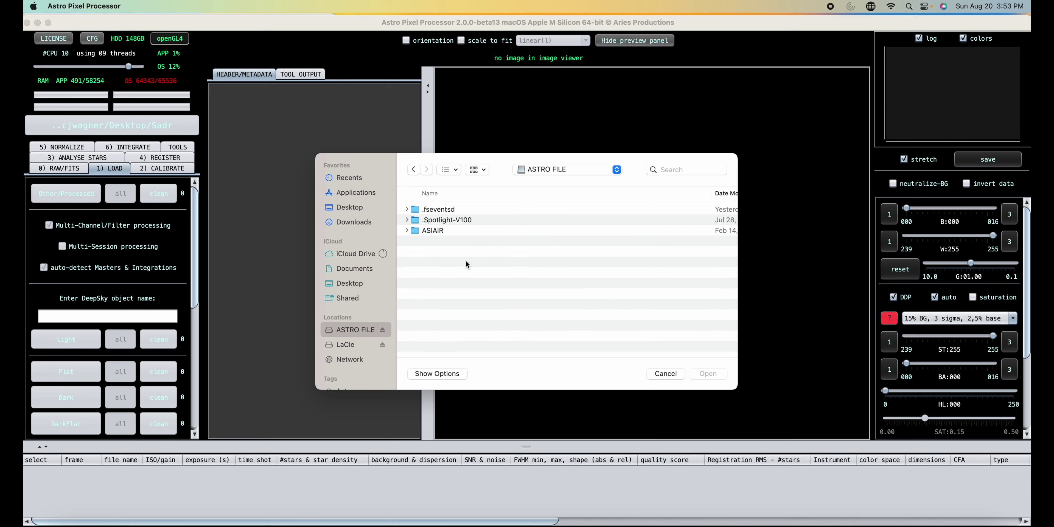
{"action": "double_click", "coordinate": [422, 230]}
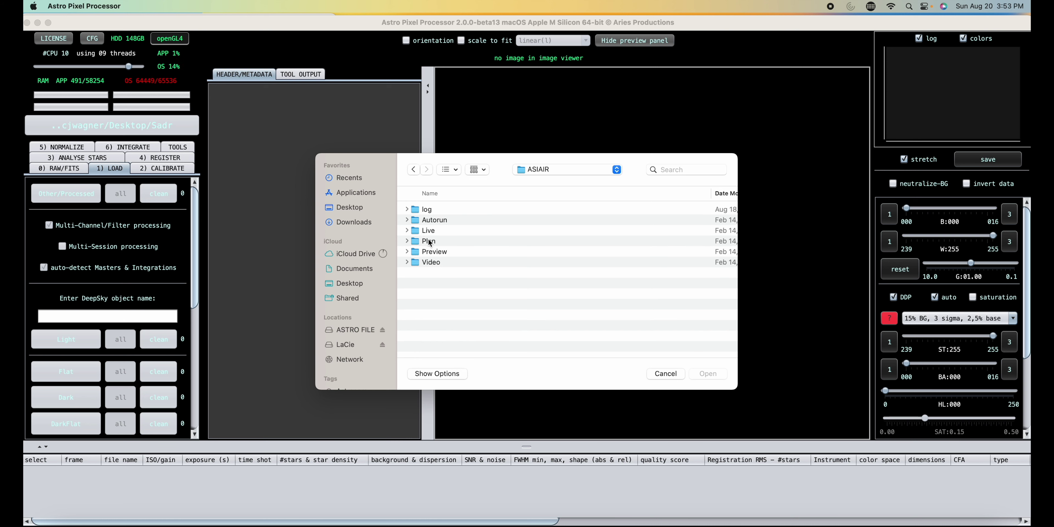
{"action": "double_click", "coordinate": [428, 241]}
{"action": "double_click", "coordinate": [429, 210]}
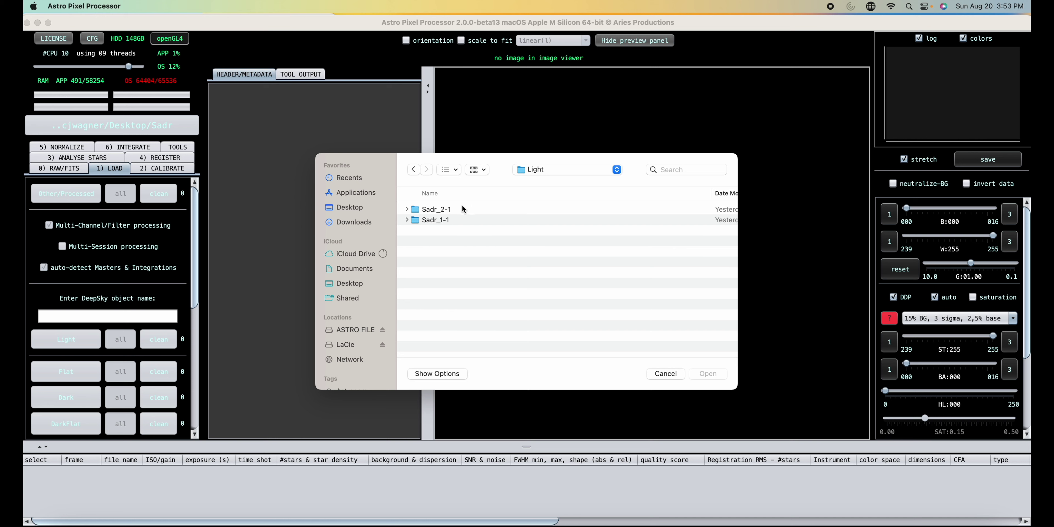
{"action": "left_click", "coordinate": [406, 219]}
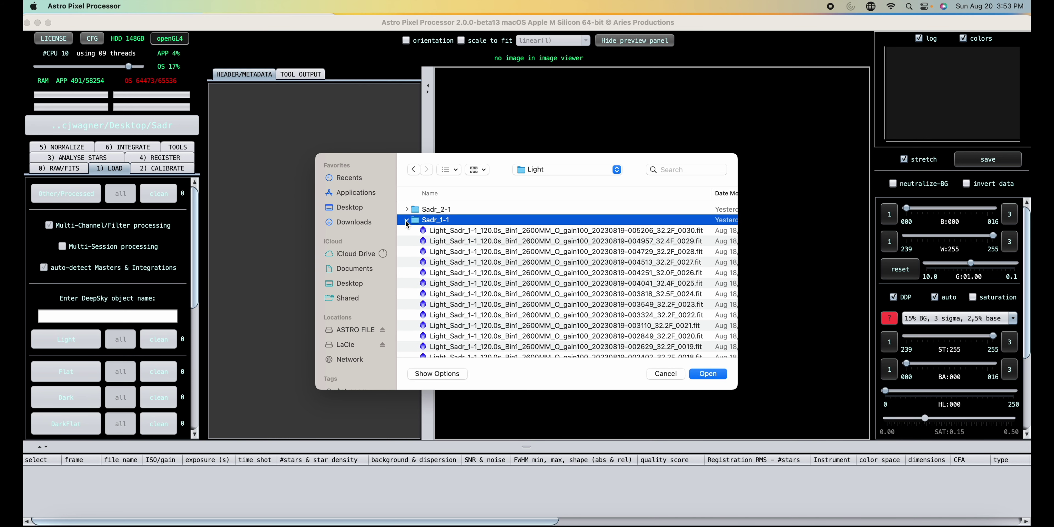
Step: Load the 30 Sadr_1-1 O frames as Oxygen III lights, ignoring the FILTER header tag
{"action": "left_click", "coordinate": [499, 232]}
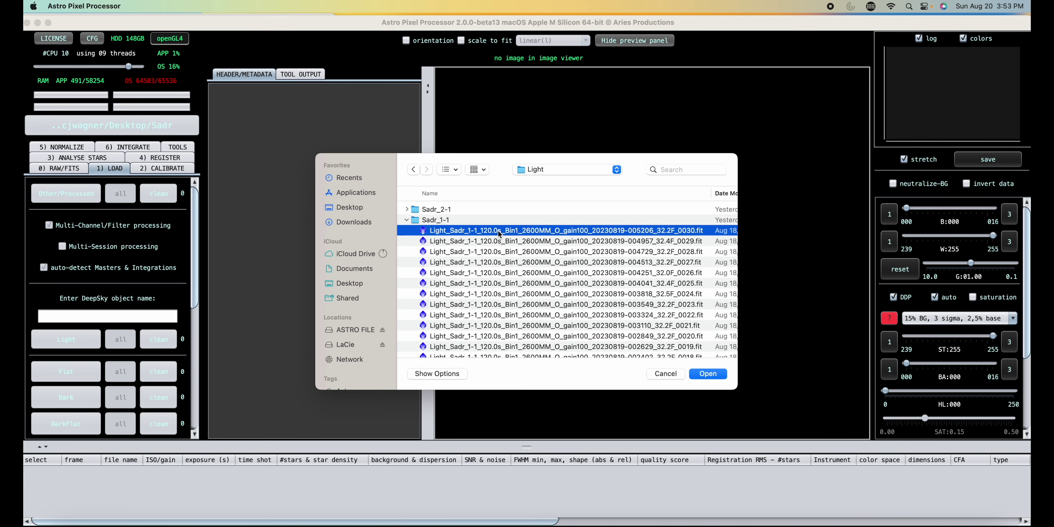
{"action": "scroll", "coordinate": [524, 267], "scroll_direction": "down", "scroll_amount": 10}
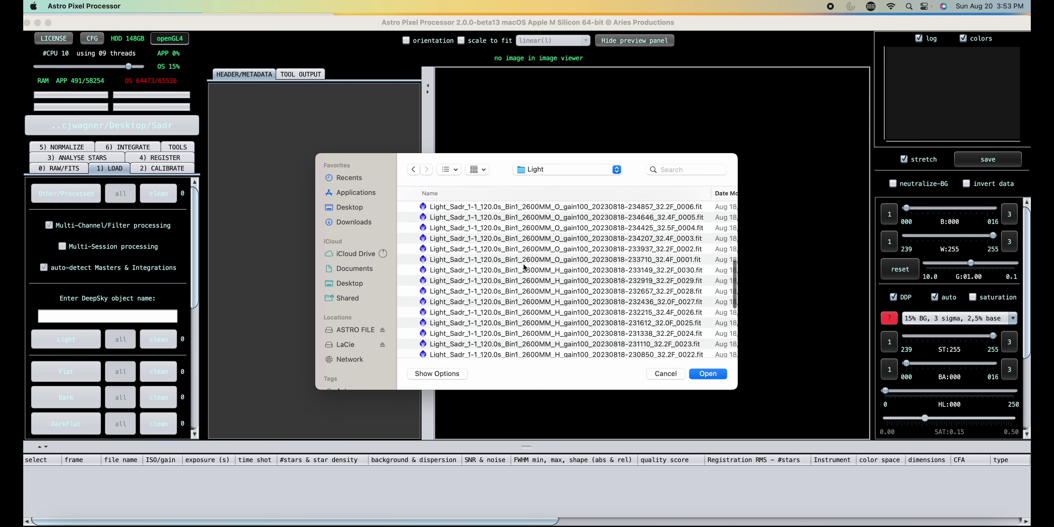
{"action": "scroll", "coordinate": [525, 267], "scroll_direction": "down", "scroll_amount": 2}
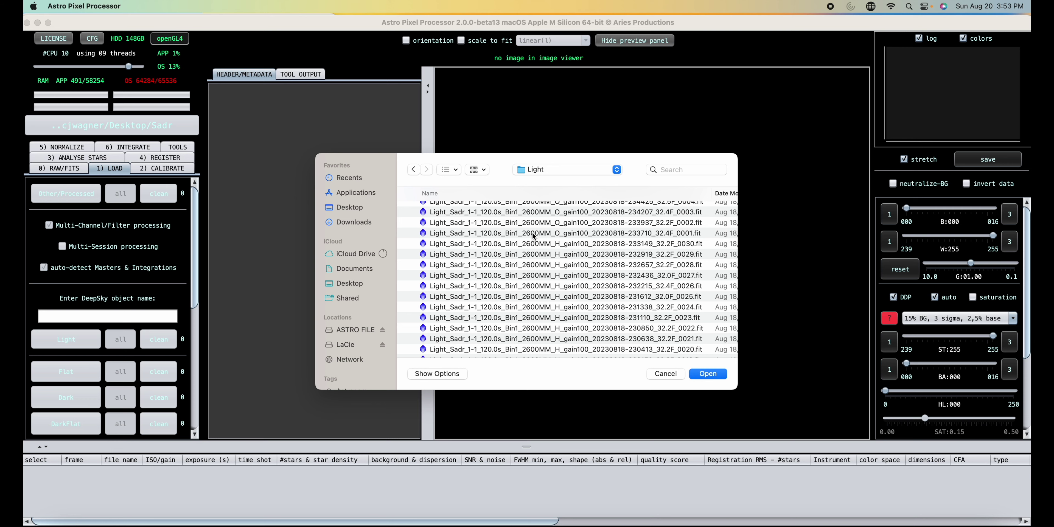
{"action": "left_click", "coordinate": [534, 233], "text": "shift"}
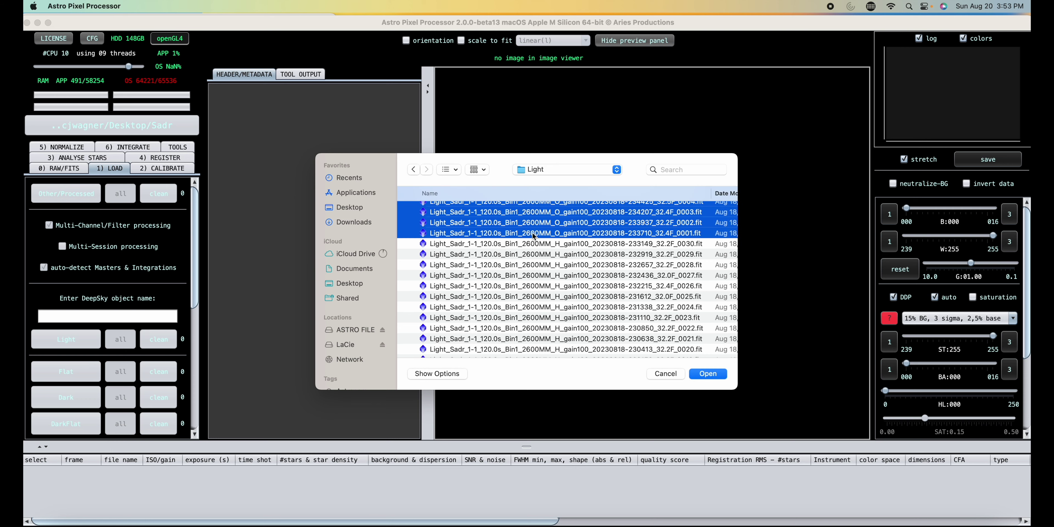
{"action": "left_click", "coordinate": [707, 373]}
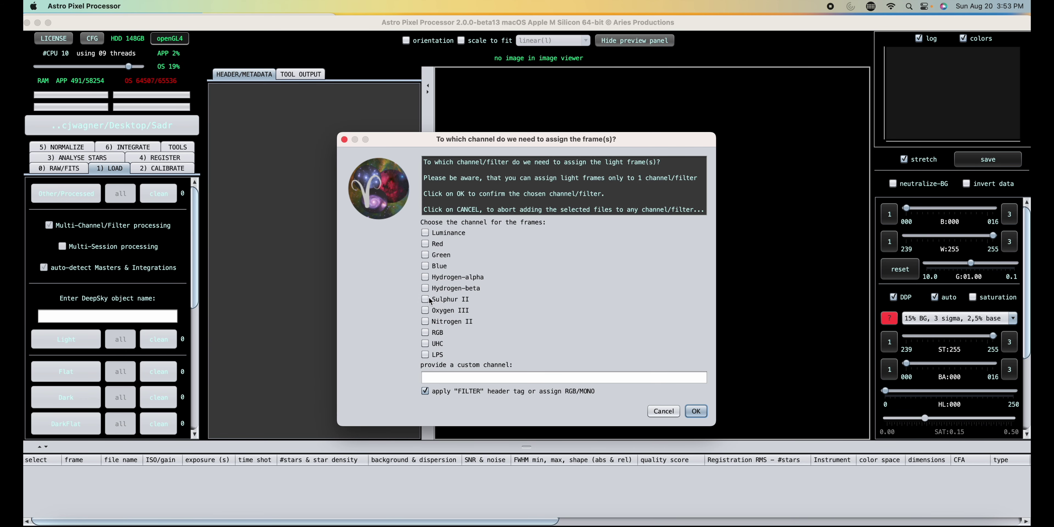
{"action": "left_click", "coordinate": [424, 310]}
{"action": "left_click", "coordinate": [425, 391]}
{"action": "left_click", "coordinate": [696, 412]}
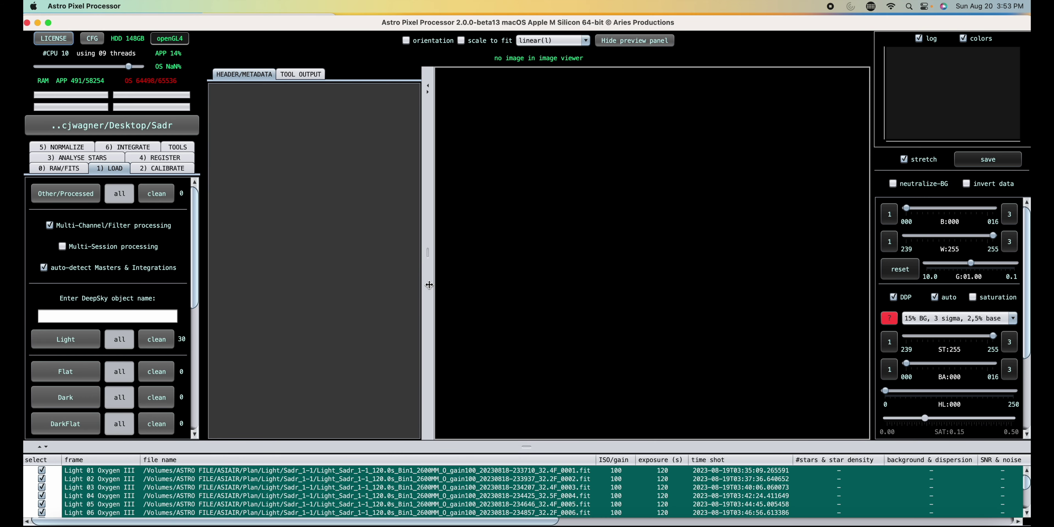
Step: Load the 30 Sadr_1-1 H frames as Hydrogen-alpha lights
{"action": "left_click", "coordinate": [65, 339]}
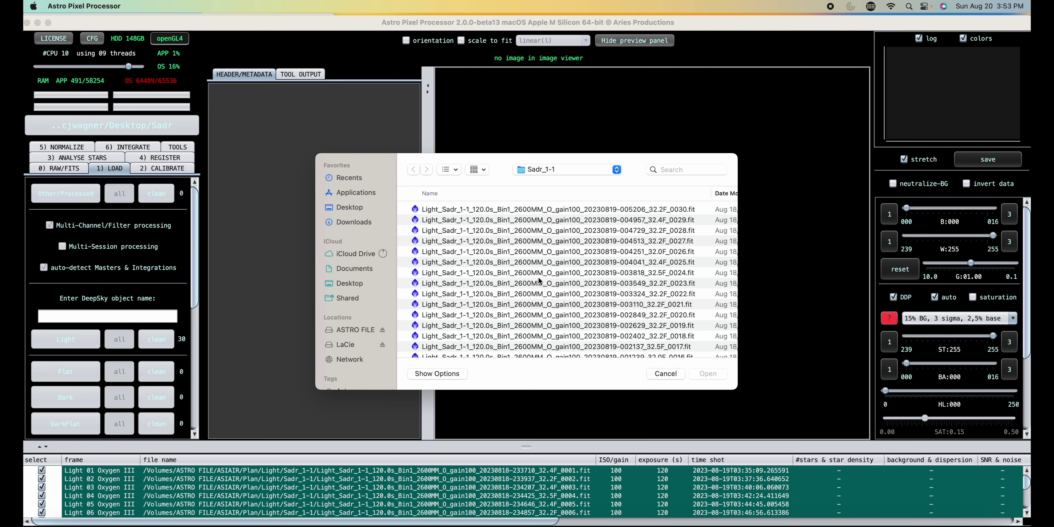
{"action": "scroll", "coordinate": [539, 281], "scroll_direction": "down", "scroll_amount": 15}
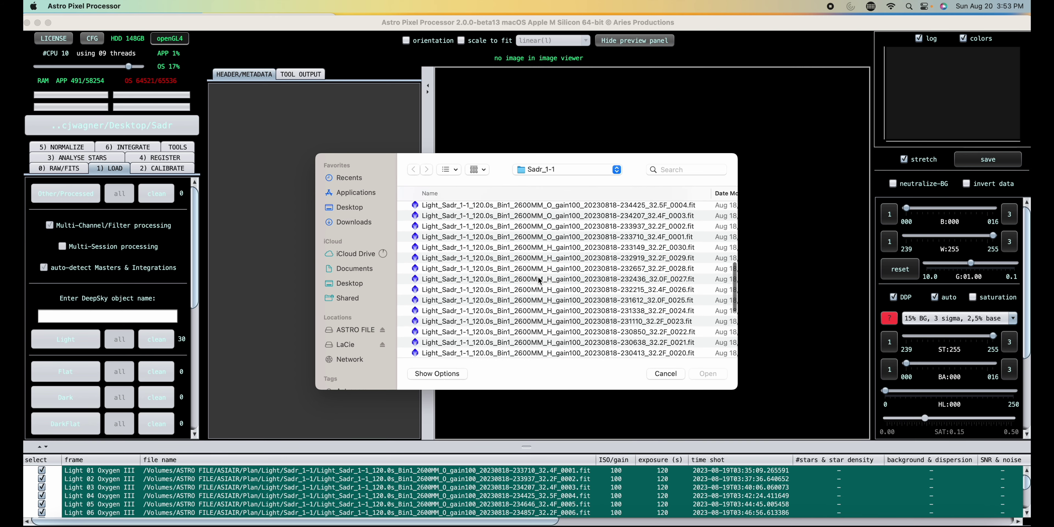
{"action": "left_click", "coordinate": [531, 247]}
{"action": "scroll", "coordinate": [535, 312], "scroll_direction": "down", "scroll_amount": 10}
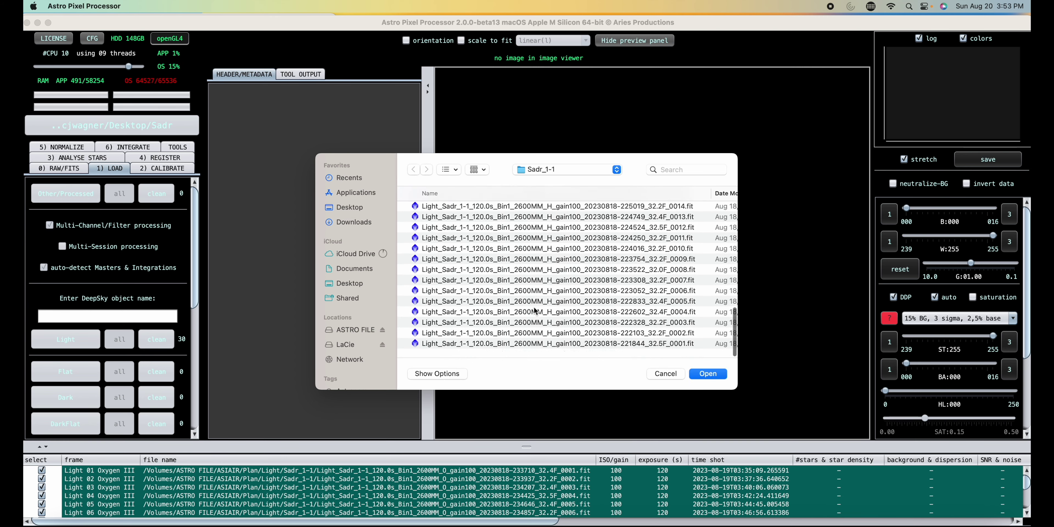
{"action": "left_click", "coordinate": [518, 348], "text": "shift"}
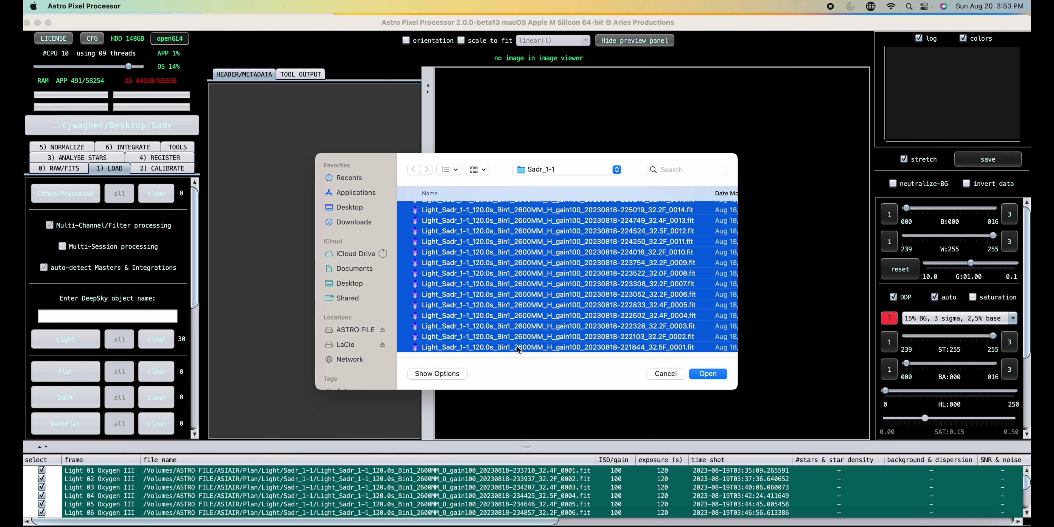
{"action": "left_click", "coordinate": [708, 374]}
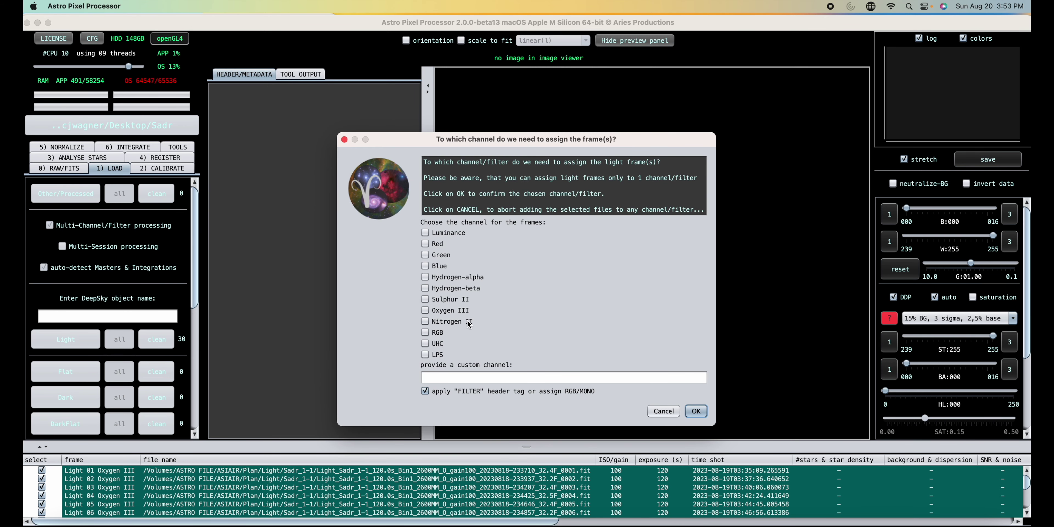
{"action": "left_click", "coordinate": [426, 277]}
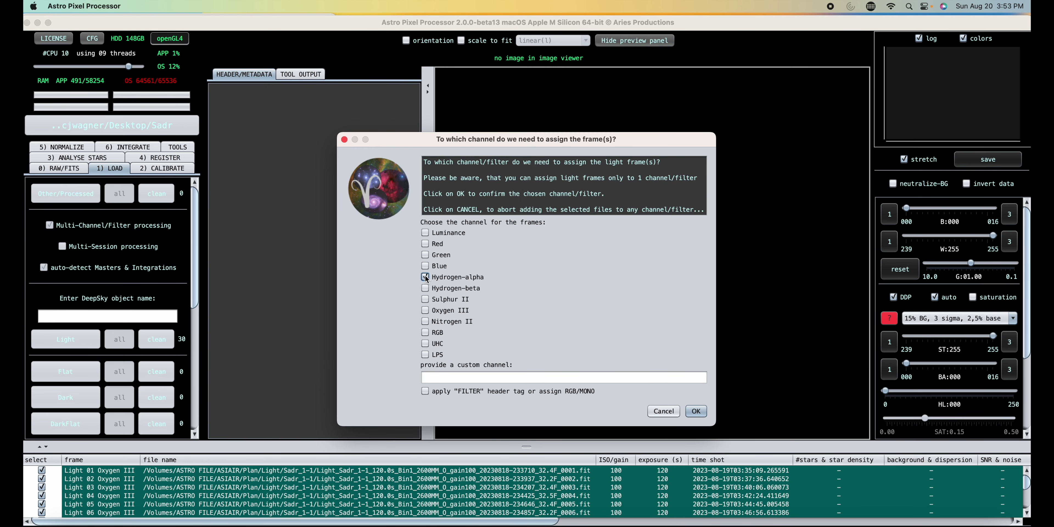
{"action": "left_click", "coordinate": [696, 411]}
Step: Browse from Sadr_1-1 up to the Light folder and into Sadr_2-1
{"action": "left_click", "coordinate": [76, 344]}
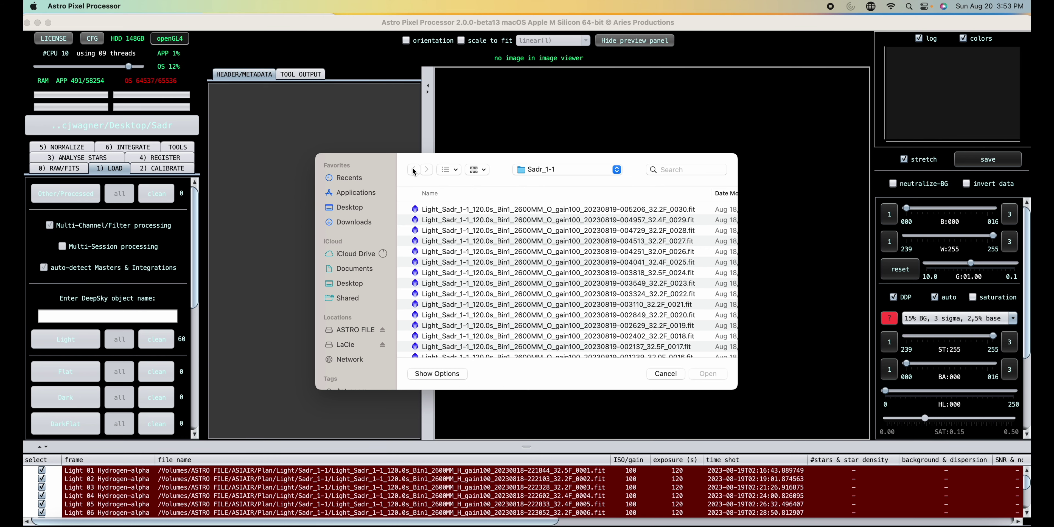
{"action": "left_click", "coordinate": [616, 172]}
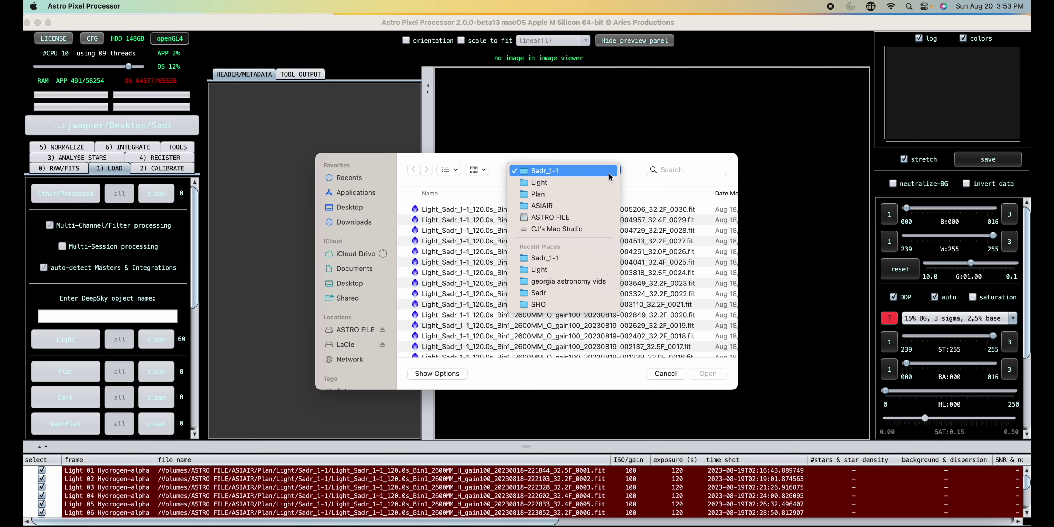
{"action": "left_click", "coordinate": [539, 182]}
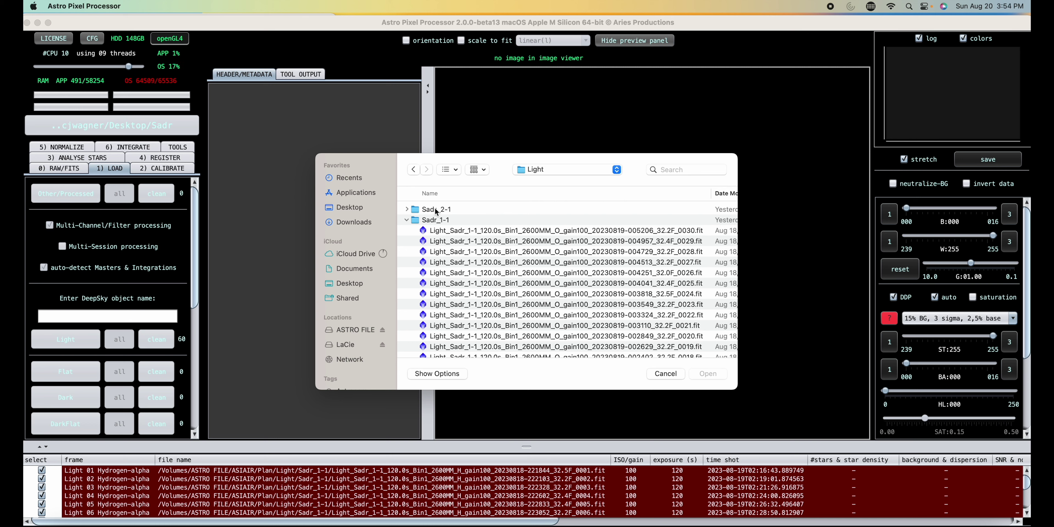
{"action": "left_click", "coordinate": [406, 220]}
{"action": "left_click", "coordinate": [407, 209]}
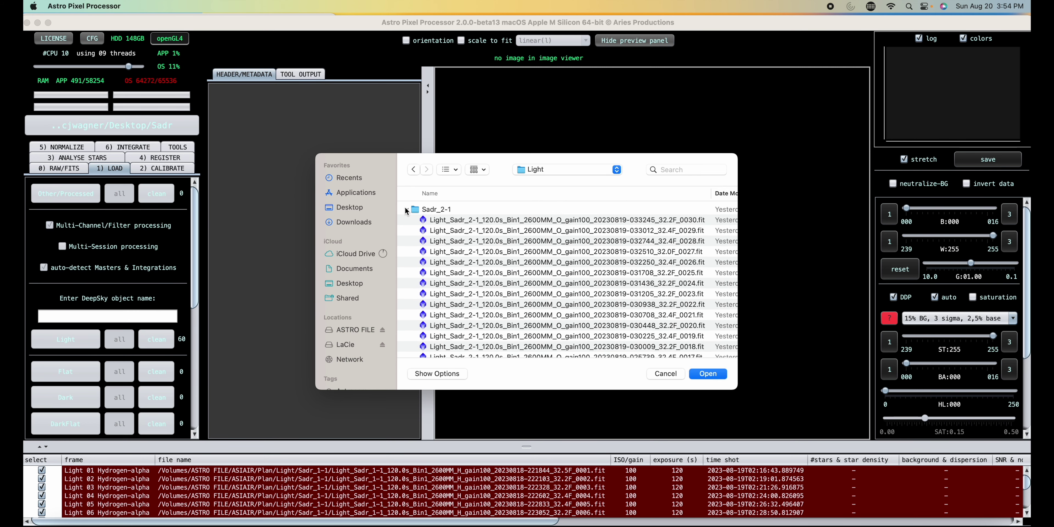
Step: Load all Sadr_2-1 O frames, through frame 0001, as Oxygen III lights
{"action": "left_click", "coordinate": [483, 222]}
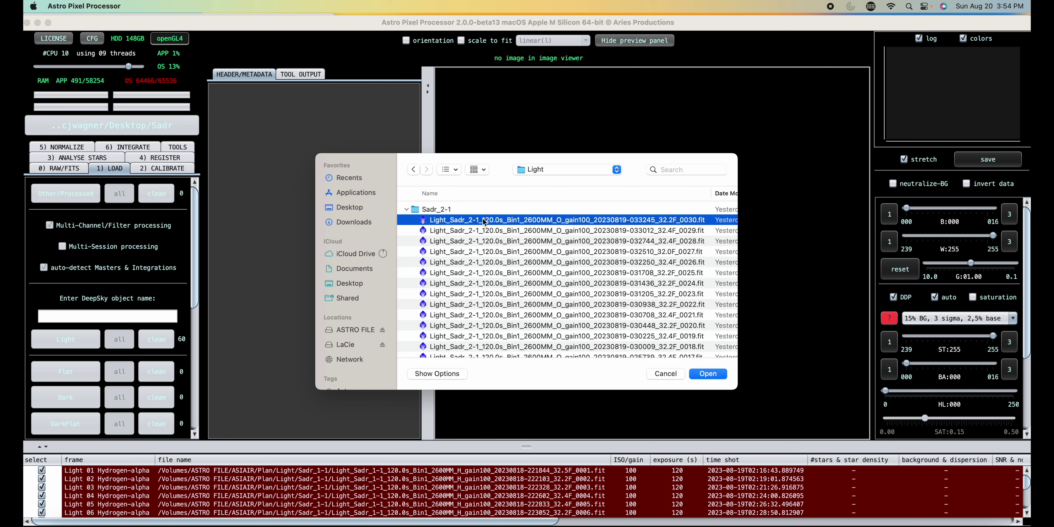
{"action": "scroll", "coordinate": [510, 260], "scroll_direction": "down", "scroll_amount": 5}
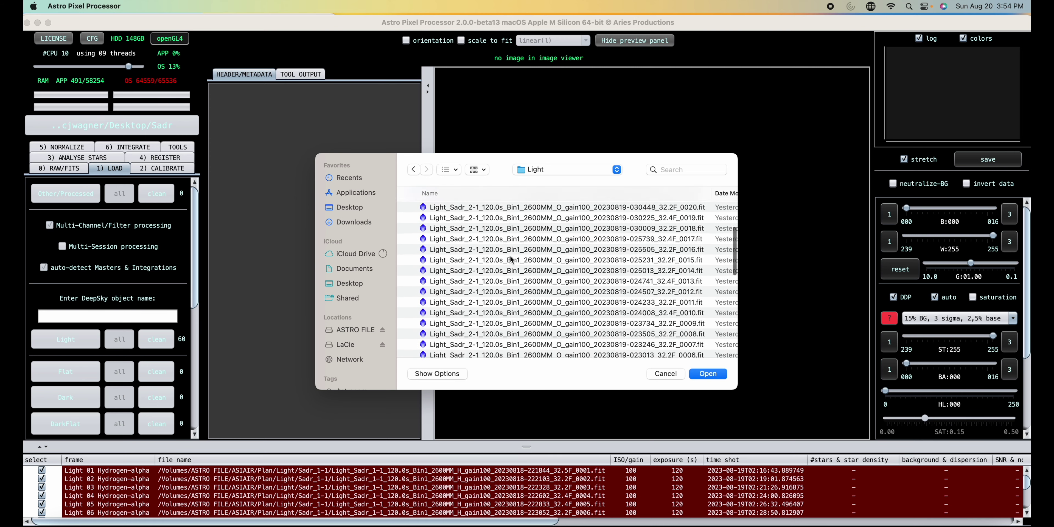
{"action": "scroll", "coordinate": [511, 259], "scroll_direction": "down", "scroll_amount": 5}
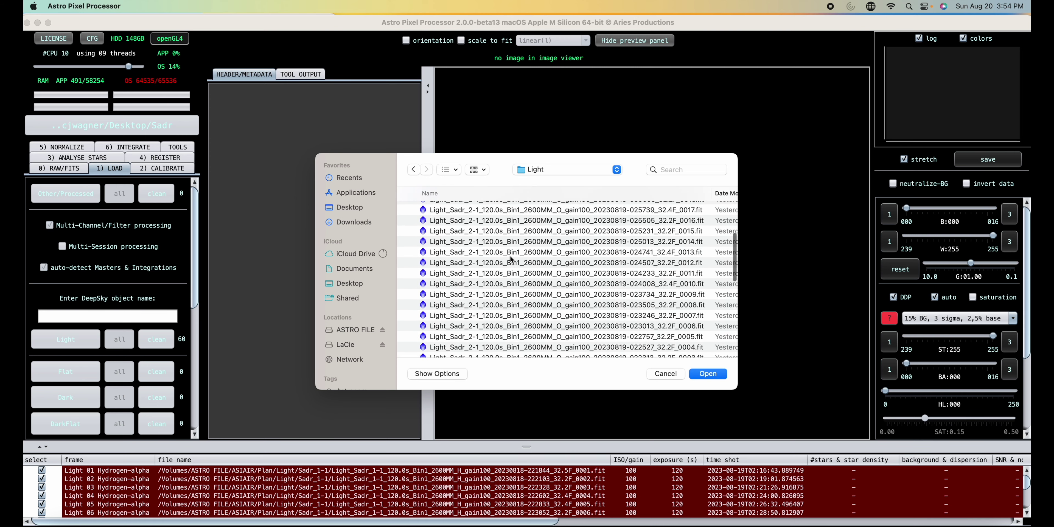
{"action": "left_click", "coordinate": [519, 283], "text": "shift"}
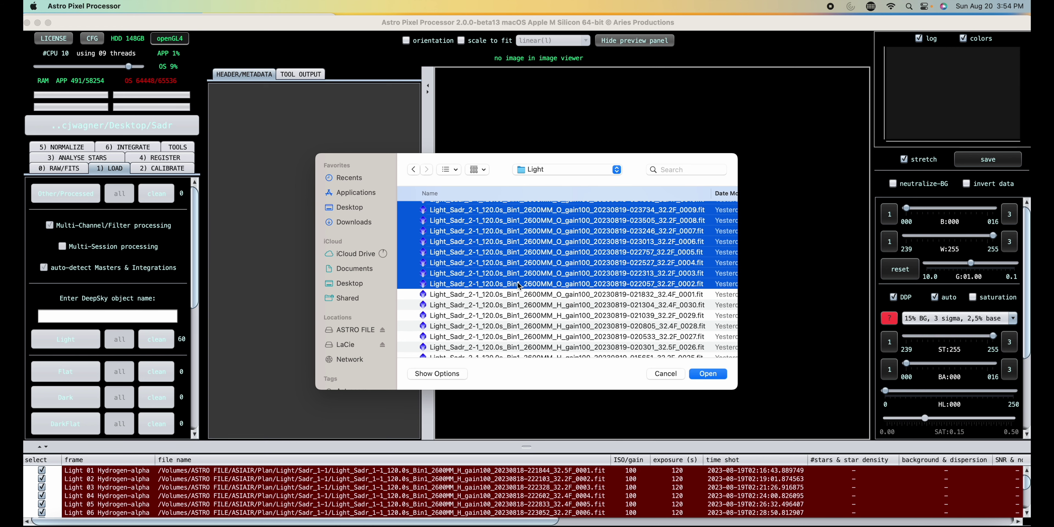
{"action": "left_click", "coordinate": [521, 295], "text": "shift"}
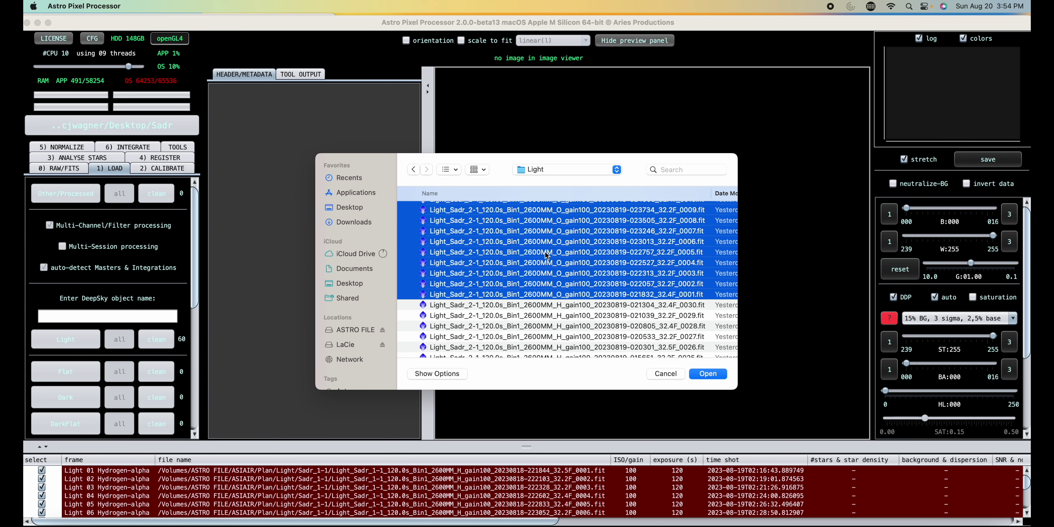
{"action": "left_click", "coordinate": [705, 374]}
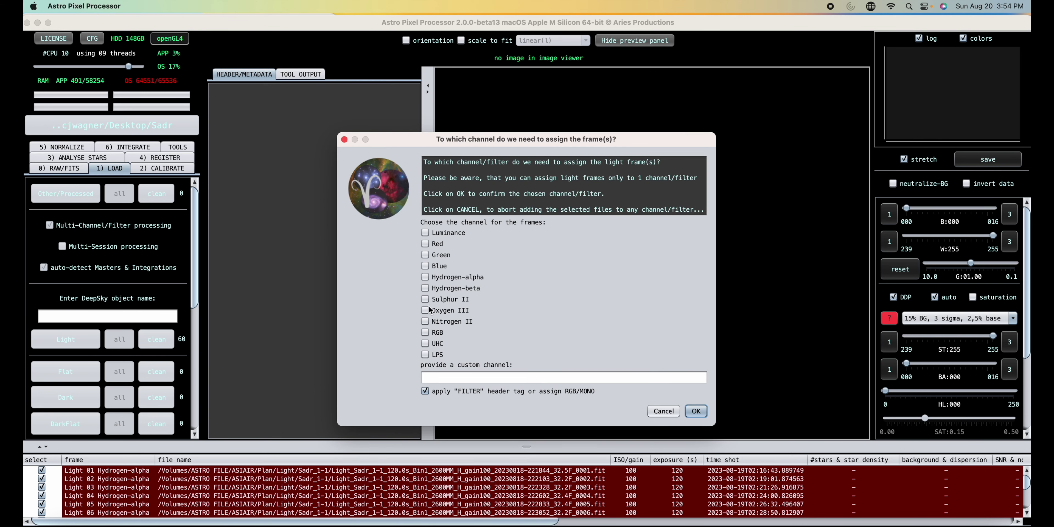
{"action": "left_click", "coordinate": [425, 310]}
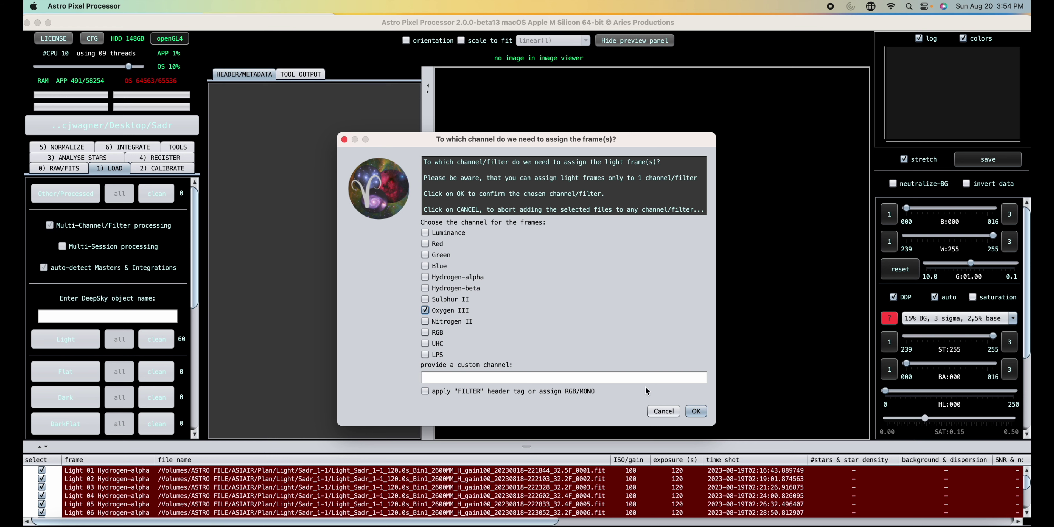
{"action": "left_click", "coordinate": [696, 411]}
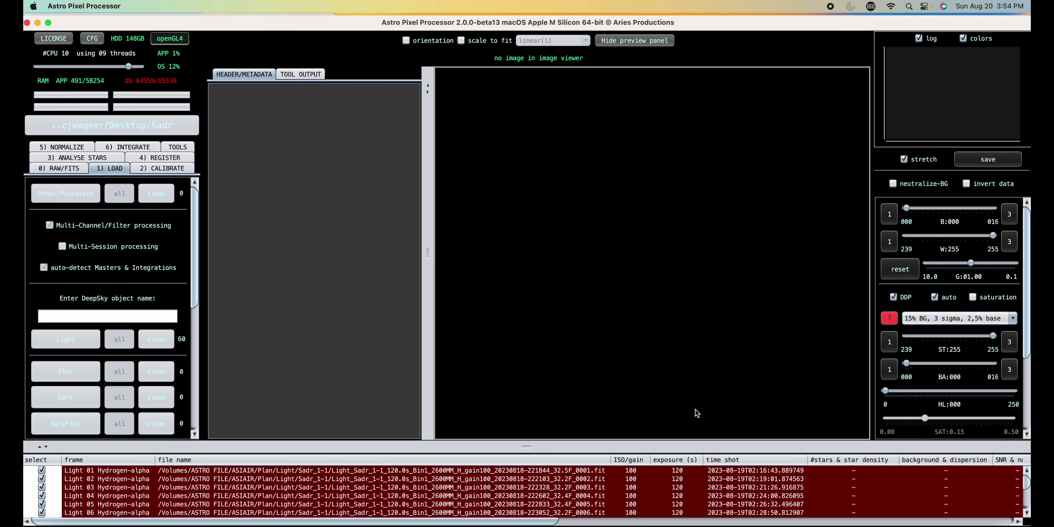
Step: Select all Sadr_2-1 H frames, open them and mark them Hydrogen-alpha
{"action": "left_click", "coordinate": [66, 340]}
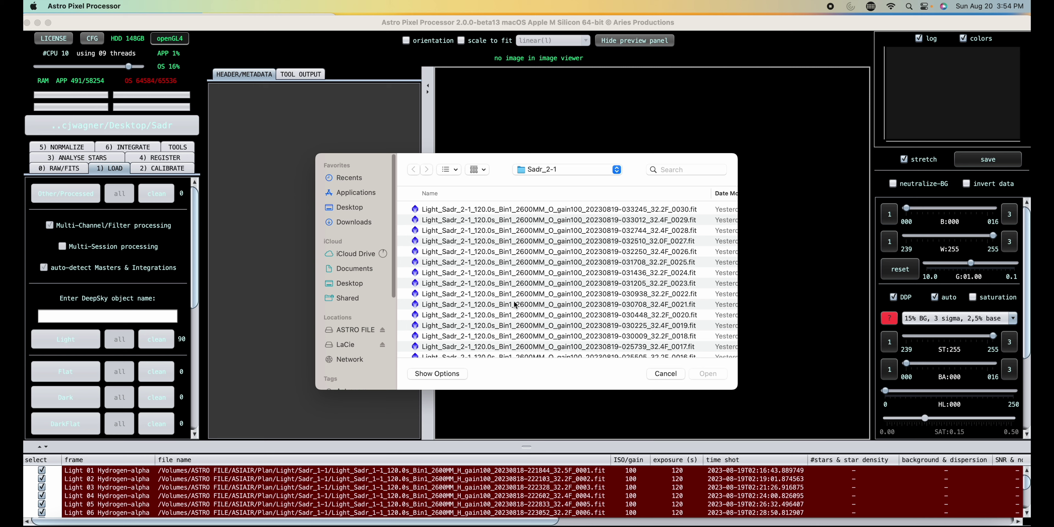
{"action": "scroll", "coordinate": [514, 305], "scroll_direction": "down", "scroll_amount": 5}
{"action": "scroll", "coordinate": [514, 306], "scroll_direction": "down", "scroll_amount": 8}
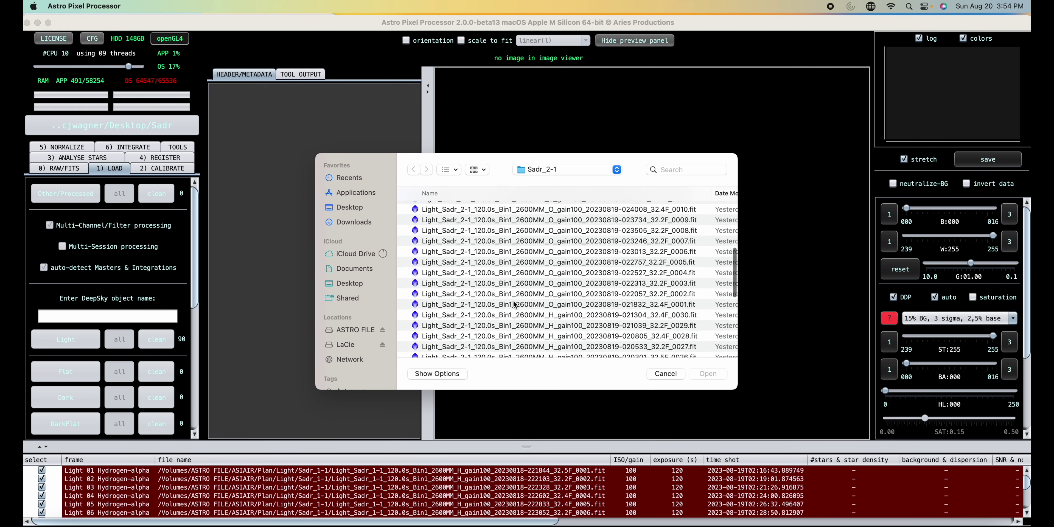
{"action": "left_click", "coordinate": [515, 260]}
{"action": "scroll", "coordinate": [507, 311], "scroll_direction": "down", "scroll_amount": 10}
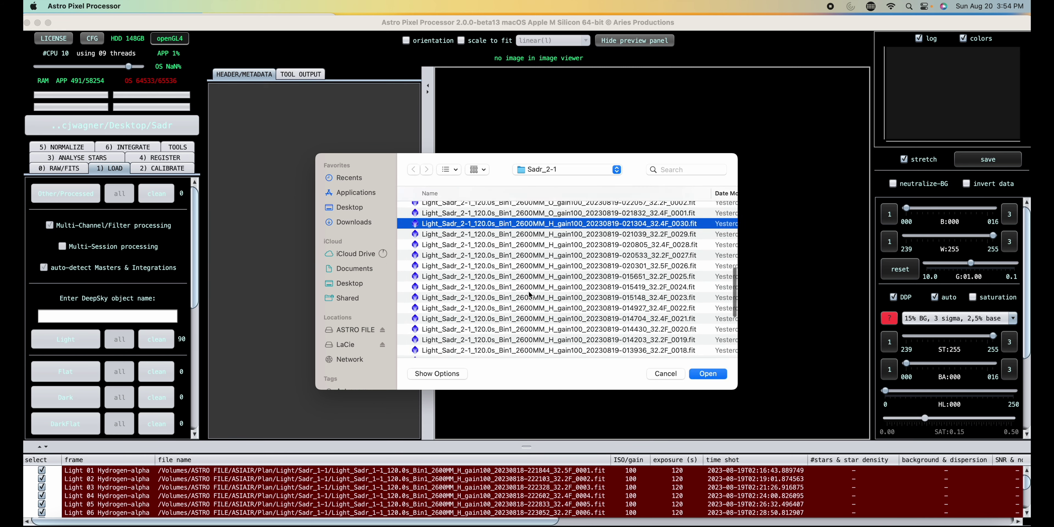
{"action": "left_click", "coordinate": [498, 347], "text": "shift"}
{"action": "left_click", "coordinate": [715, 374]}
{"action": "left_click", "coordinate": [425, 277]}
Step: Confirm the Hydrogen-alpha lights, then browse Desktop > 2600 MASTERS > SHO for a master flat
{"action": "left_click", "coordinate": [696, 411]}
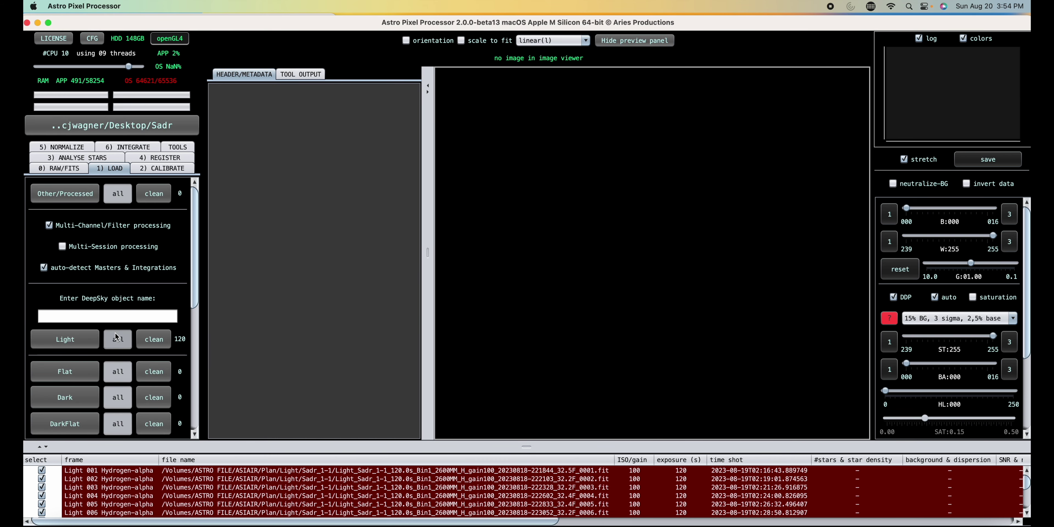
{"action": "scroll", "coordinate": [115, 336], "scroll_direction": "down", "scroll_amount": 5}
{"action": "scroll", "coordinate": [116, 336], "scroll_direction": "down", "scroll_amount": 3}
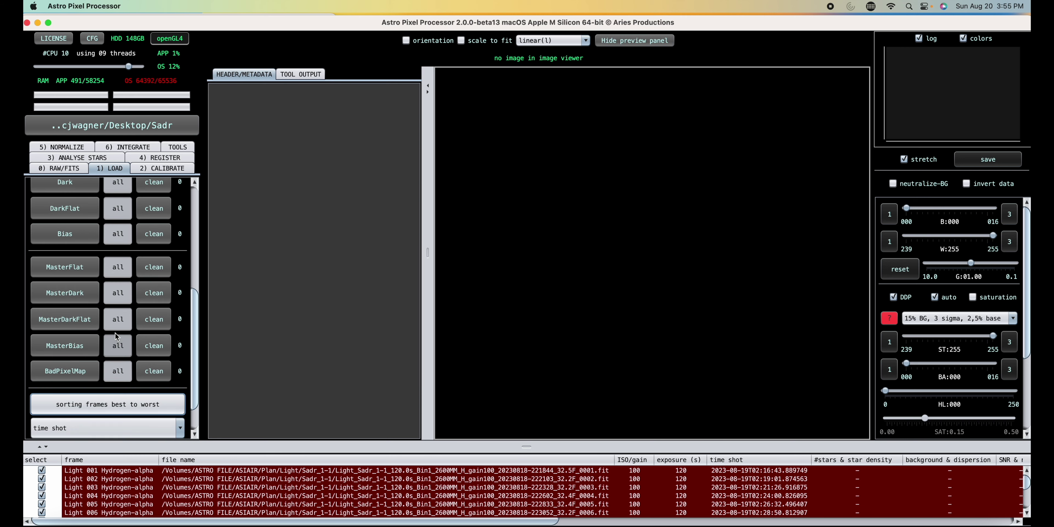
{"action": "left_click", "coordinate": [118, 338]}
{"action": "left_click", "coordinate": [569, 169]}
{"action": "left_click", "coordinate": [532, 301]}
{"action": "scroll", "coordinate": [448, 315], "scroll_direction": "down", "scroll_amount": 3}
{"action": "double_click", "coordinate": [447, 315]}
{"action": "double_click", "coordinate": [470, 223]}
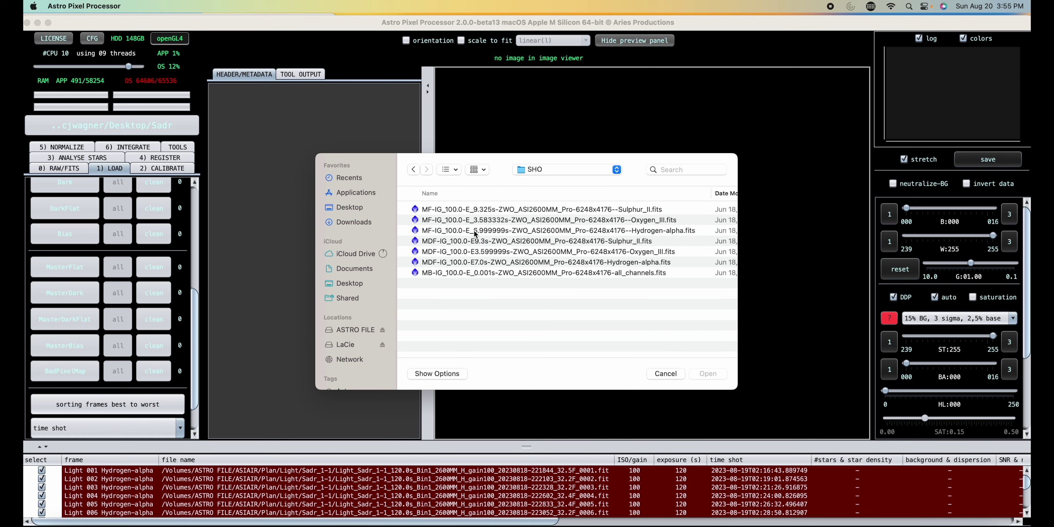
Step: Load the Hydrogen-alpha and Oxygen III master flats from the SHO folder
{"action": "left_click", "coordinate": [472, 232]}
{"action": "left_click", "coordinate": [708, 374]}
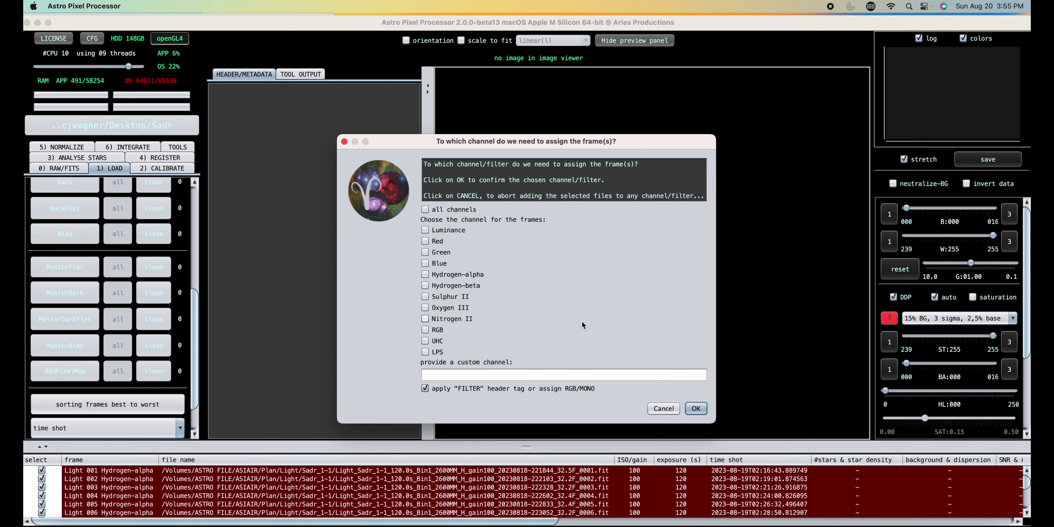
{"action": "left_click", "coordinate": [426, 274]}
{"action": "left_click", "coordinate": [664, 408]}
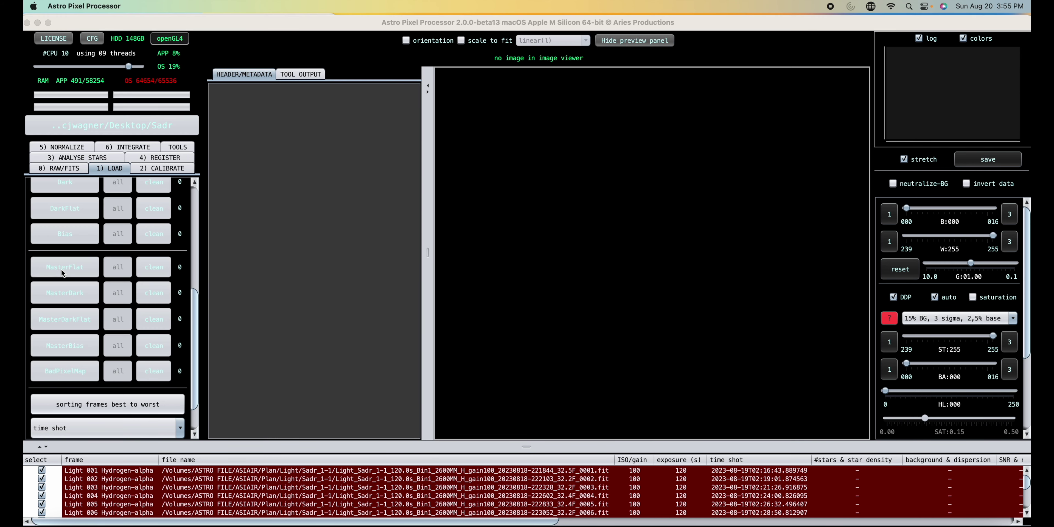
{"action": "double_click", "coordinate": [477, 267]}
{"action": "left_click", "coordinate": [425, 274]}
{"action": "left_click", "coordinate": [696, 408]}
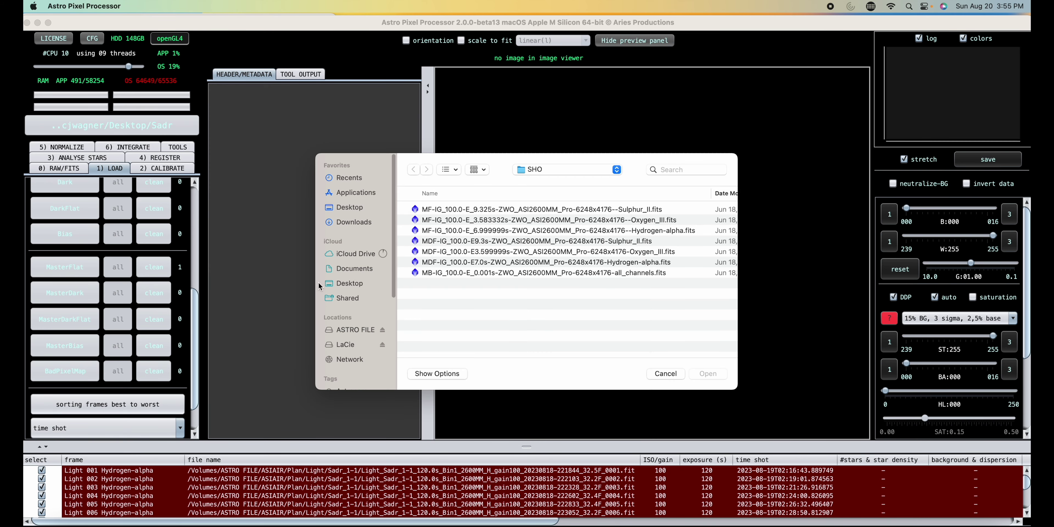
{"action": "double_click", "coordinate": [483, 221]}
{"action": "left_click", "coordinate": [425, 307]}
{"action": "left_click", "coordinate": [696, 408]}
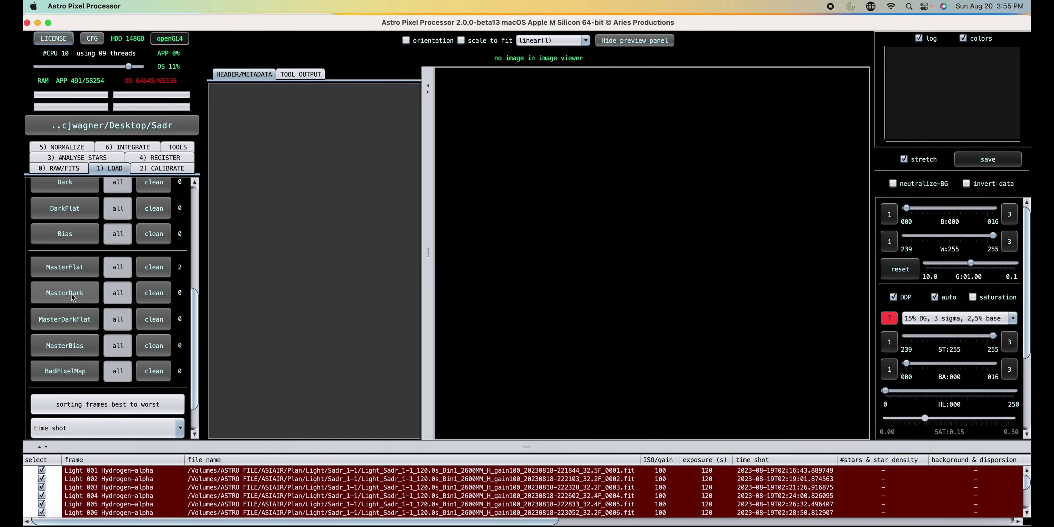
Step: Load the Hydrogen-alpha master dark flat and a second master dark flat with its filter channel
{"action": "left_click", "coordinate": [65, 320]}
{"action": "double_click", "coordinate": [471, 263]}
{"action": "left_click", "coordinate": [426, 275]}
{"action": "left_click", "coordinate": [696, 409]}
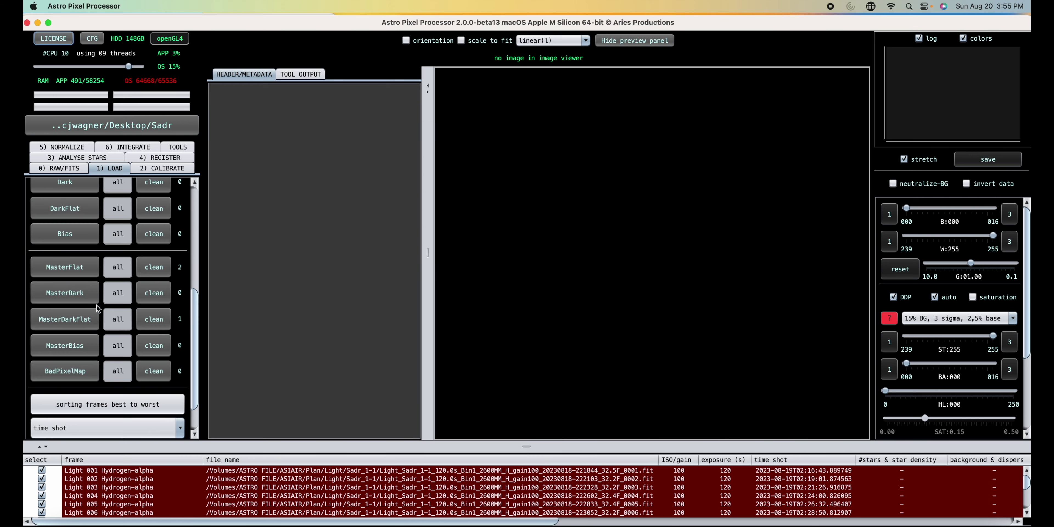
{"action": "left_click", "coordinate": [65, 317]}
{"action": "double_click", "coordinate": [460, 242]}
{"action": "left_click", "coordinate": [425, 318]}
{"action": "left_click", "coordinate": [696, 408]}
Step: Load the all-channels master bias and set its channel
{"action": "left_click", "coordinate": [64, 319]}
{"action": "double_click", "coordinate": [414, 242]}
{"action": "left_click", "coordinate": [459, 248]}
{"action": "left_click", "coordinate": [697, 409]}
{"action": "scroll", "coordinate": [316, 477], "scroll_direction": "right", "scroll_amount": 3}
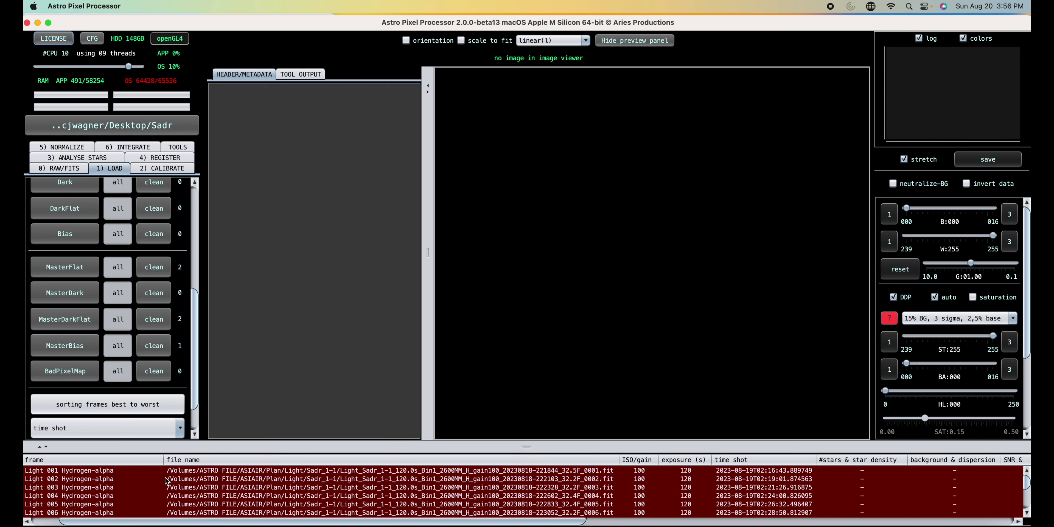
Step: Preview Hydrogen-alpha Light 001, then step through Lights 002 to 006 in the viewer
{"action": "left_click", "coordinate": [110, 471]}
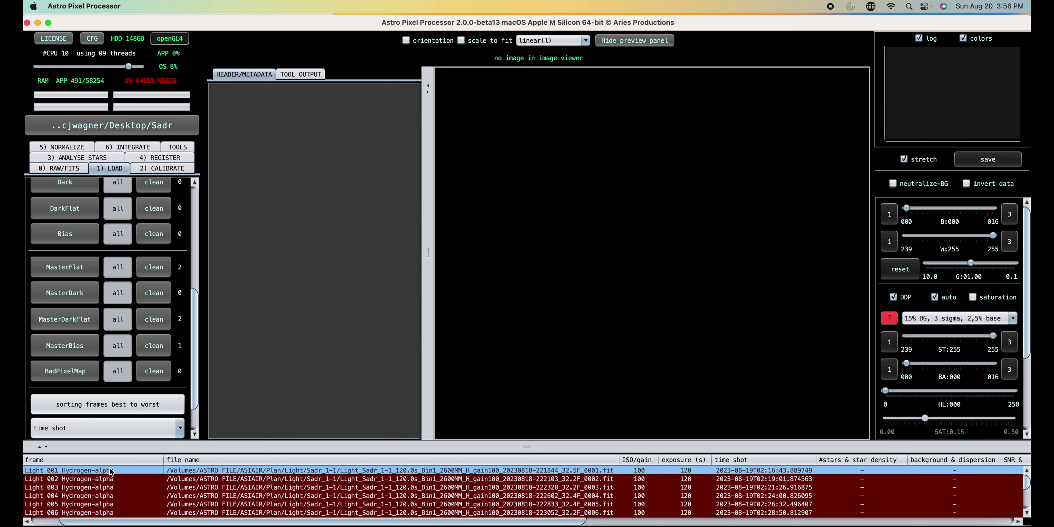
{"action": "double_click", "coordinate": [107, 471]}
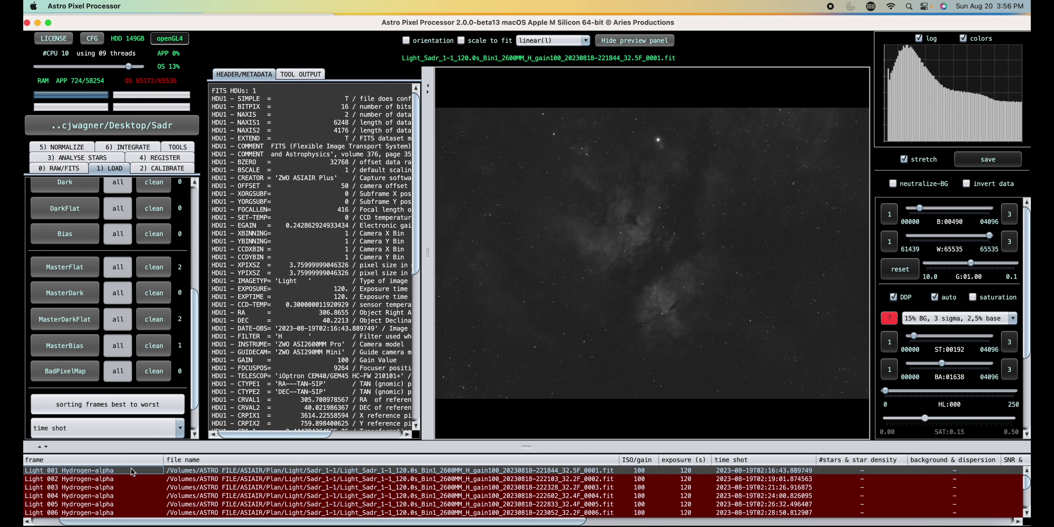
{"action": "key", "text": "Down"}
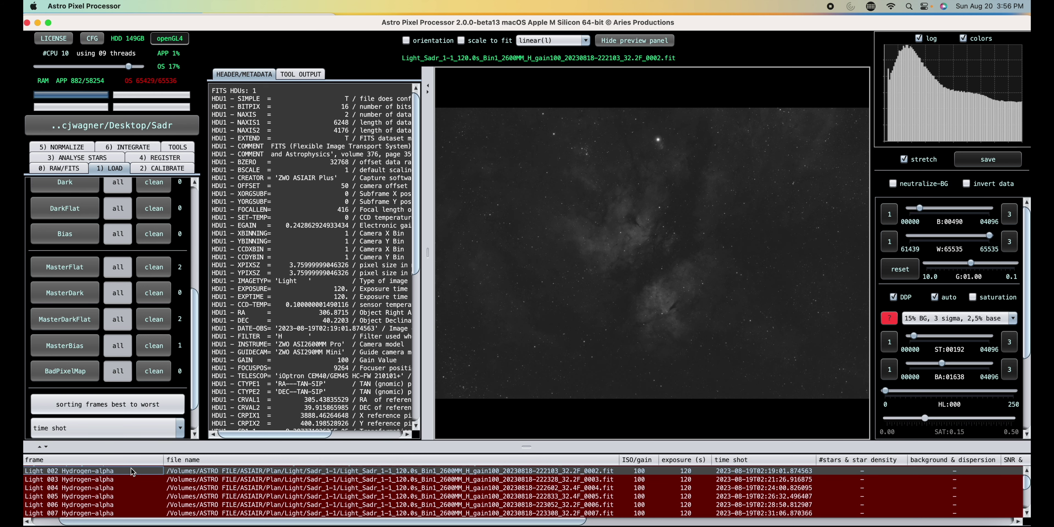
{"action": "key", "text": "Down"}
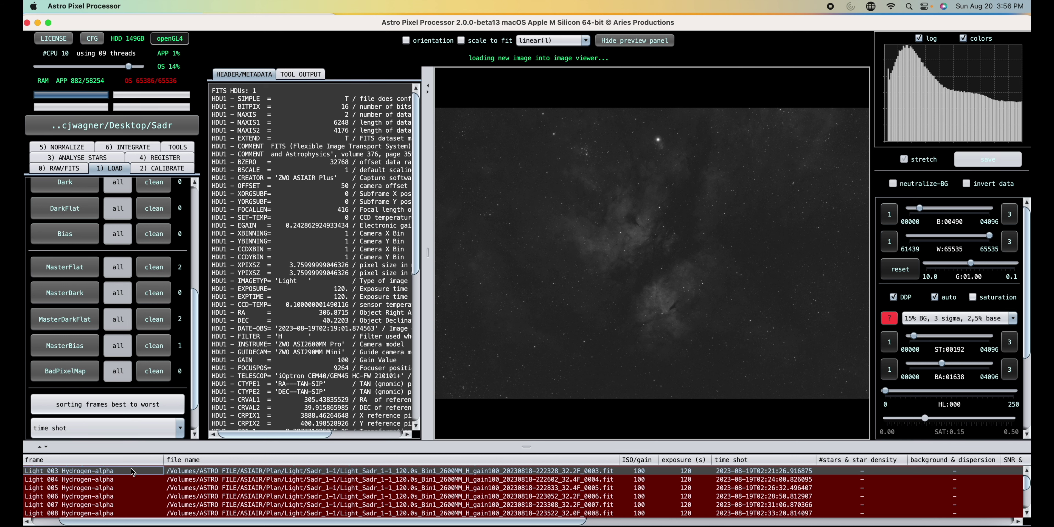
{"action": "key", "text": "Down"}
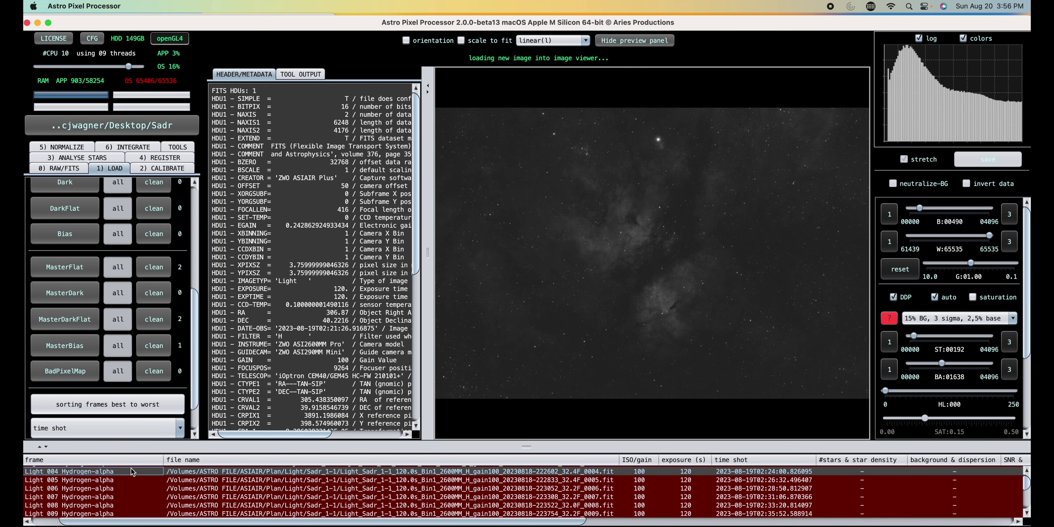
{"action": "key", "text": "Down"}
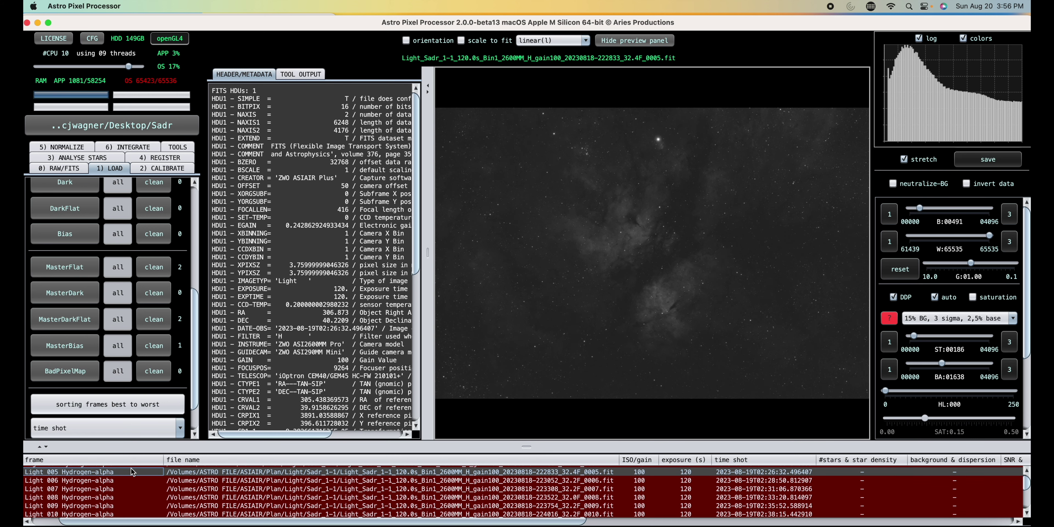
{"action": "key", "text": "Down"}
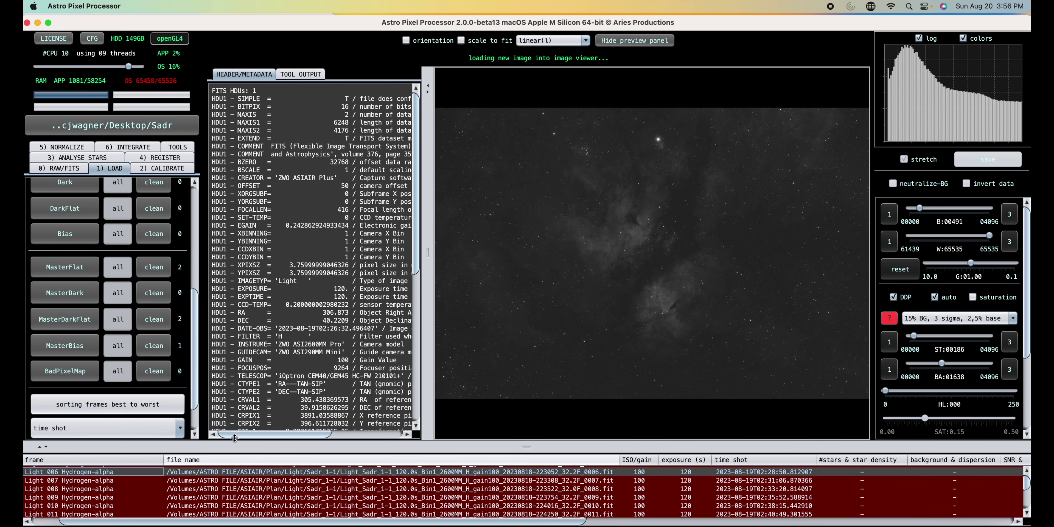
Step: Untick Light 006, preview it again, then re-include it in processing
{"action": "mouse_move", "coordinate": [180, 26]}
{"action": "left_mouse_down"}
{"action": "mouse_move", "coordinate": [207, 22]}
{"action": "mouse_move", "coordinate": [185, 17]}
{"action": "left_mouse_up"}
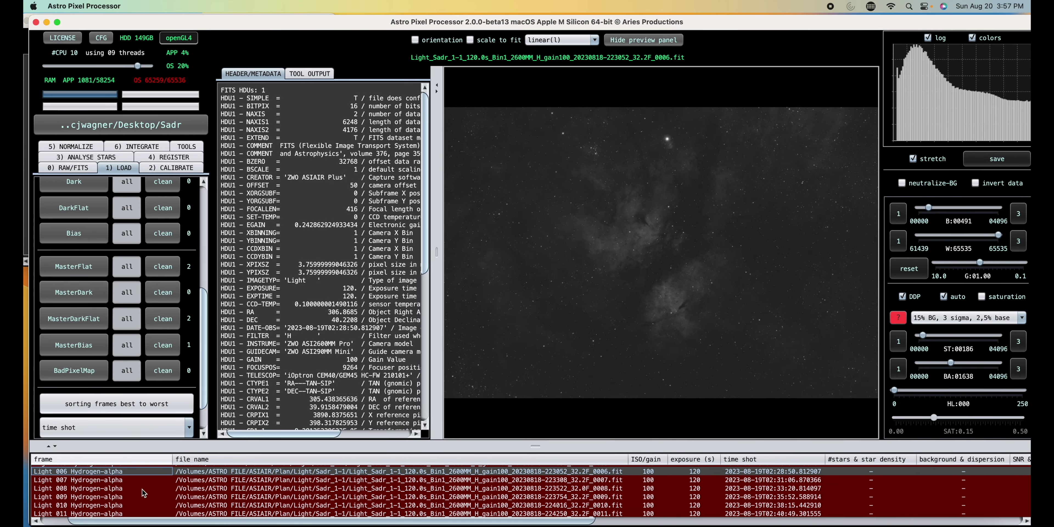
{"action": "left_click_drag", "start_coordinate": [141, 522], "coordinate": [88, 523]}
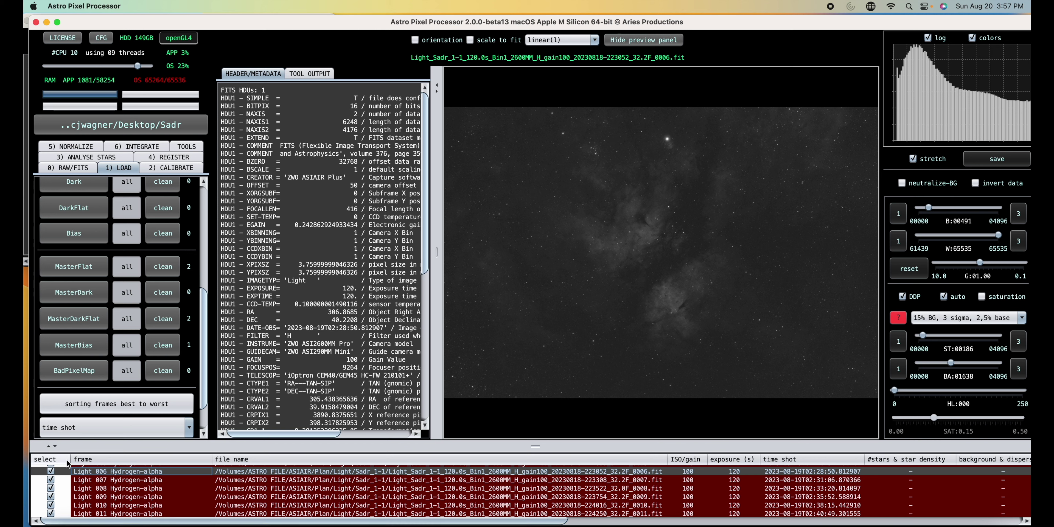
{"action": "left_click", "coordinate": [51, 472]}
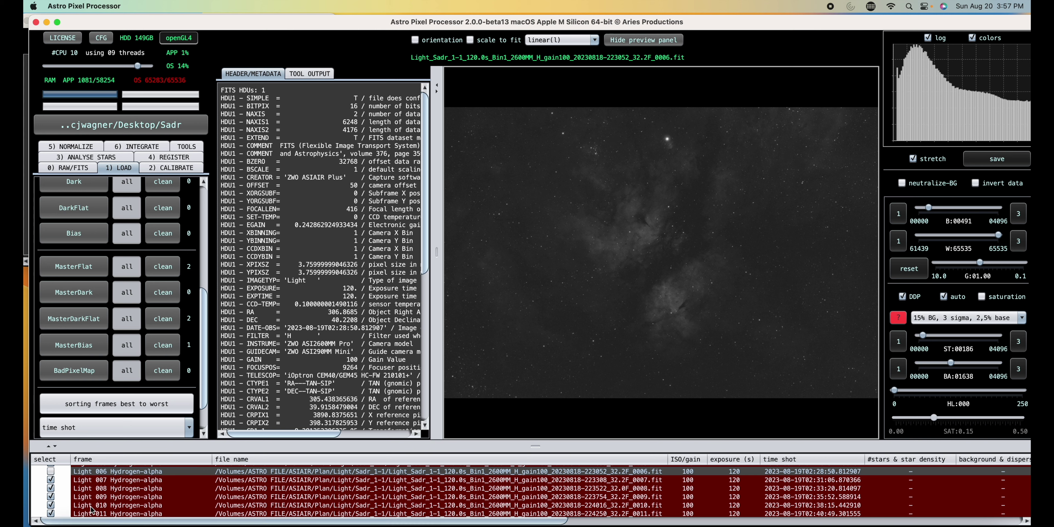
{"action": "scroll", "coordinate": [145, 484], "scroll_direction": "up", "scroll_amount": 2}
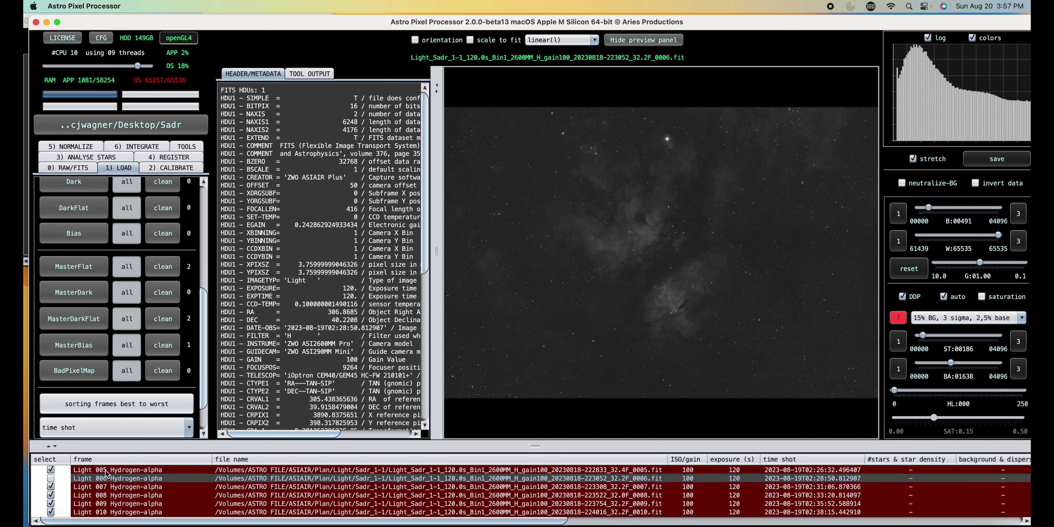
{"action": "scroll", "coordinate": [113, 478], "scroll_direction": "down", "scroll_amount": 3}
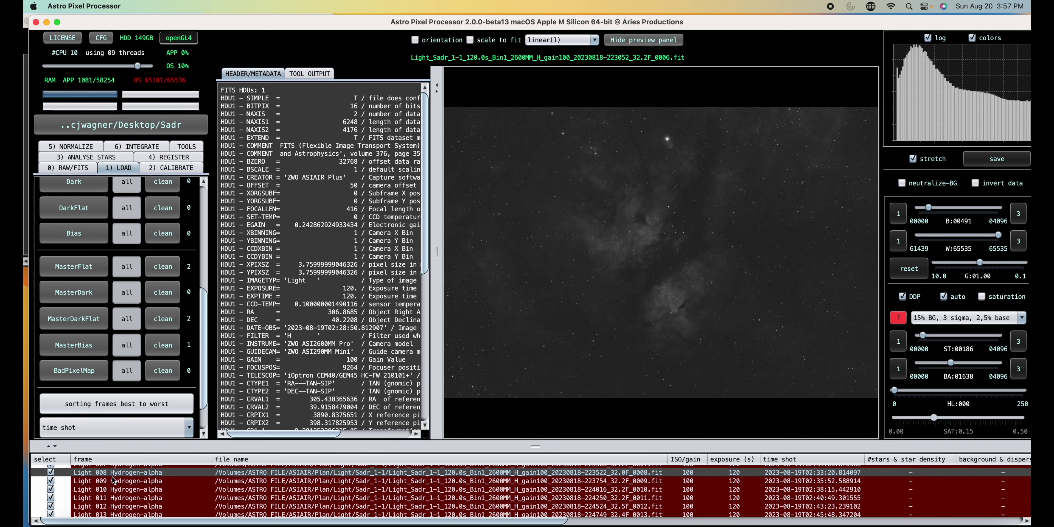
{"action": "scroll", "coordinate": [114, 478], "scroll_direction": "up", "scroll_amount": 3}
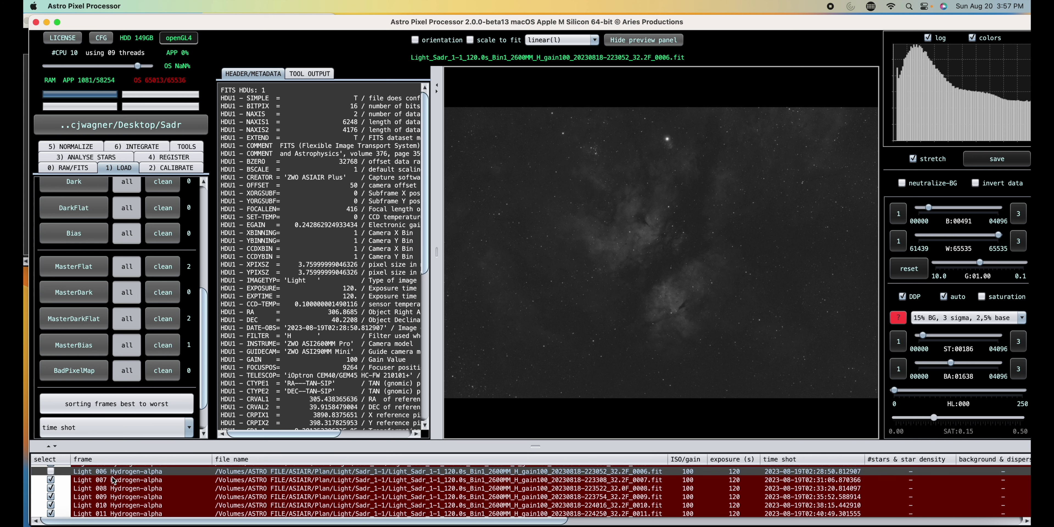
{"action": "left_click", "coordinate": [114, 480]}
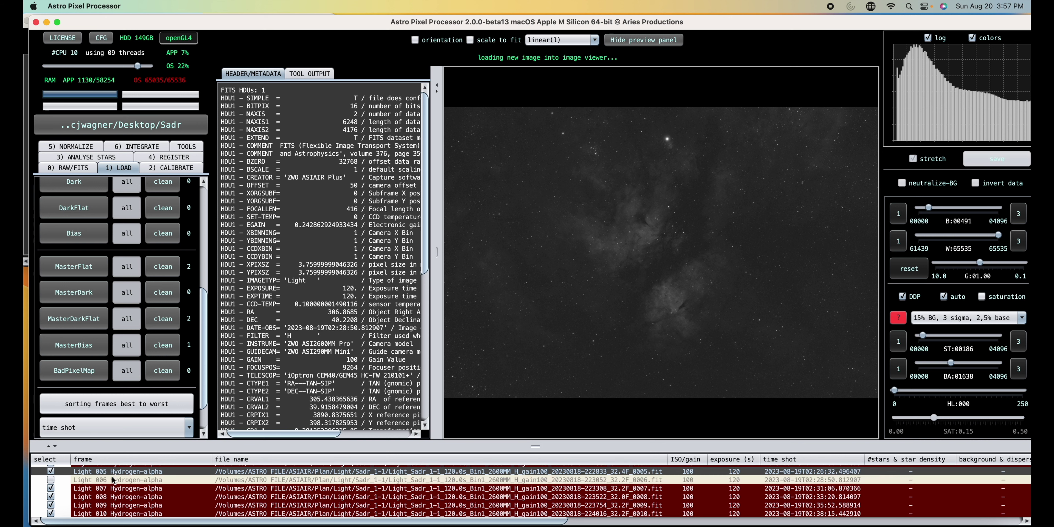
{"action": "left_click", "coordinate": [50, 479]}
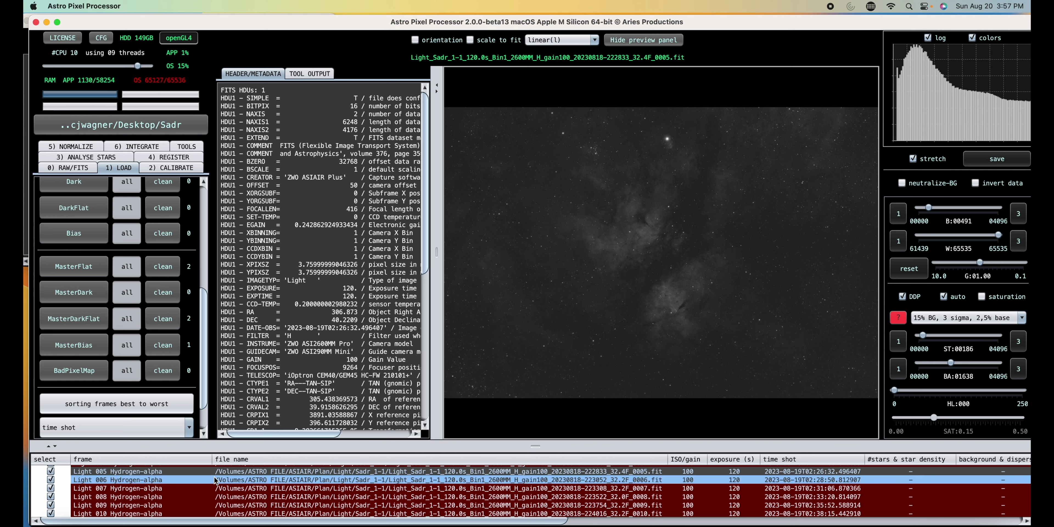
{"action": "scroll", "coordinate": [208, 489], "scroll_direction": "up", "scroll_amount": 4}
{"action": "scroll", "coordinate": [208, 489], "scroll_direction": "right", "scroll_amount": 2}
{"action": "scroll", "coordinate": [209, 490], "scroll_direction": "left", "scroll_amount": 2}
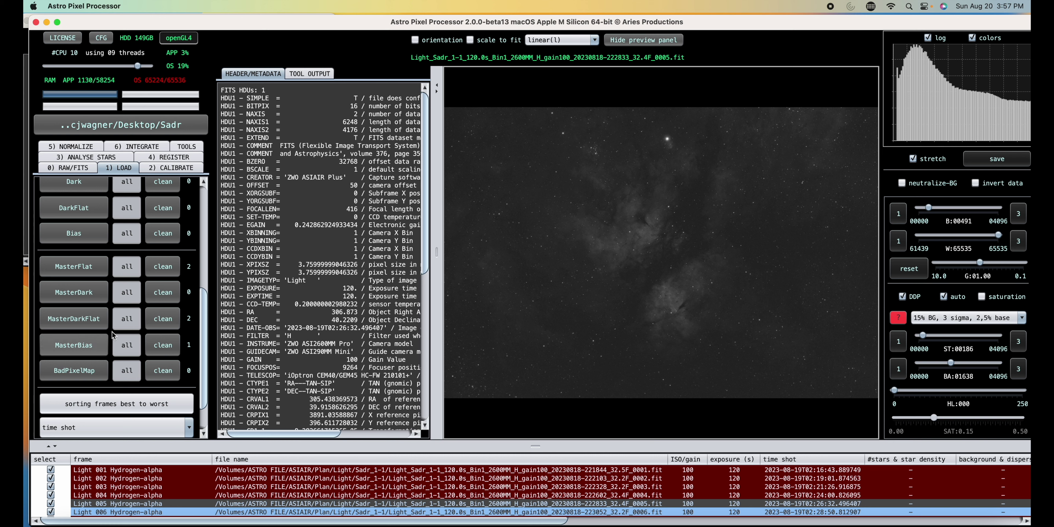
{"action": "scroll", "coordinate": [117, 327], "scroll_direction": "up", "scroll_amount": 5}
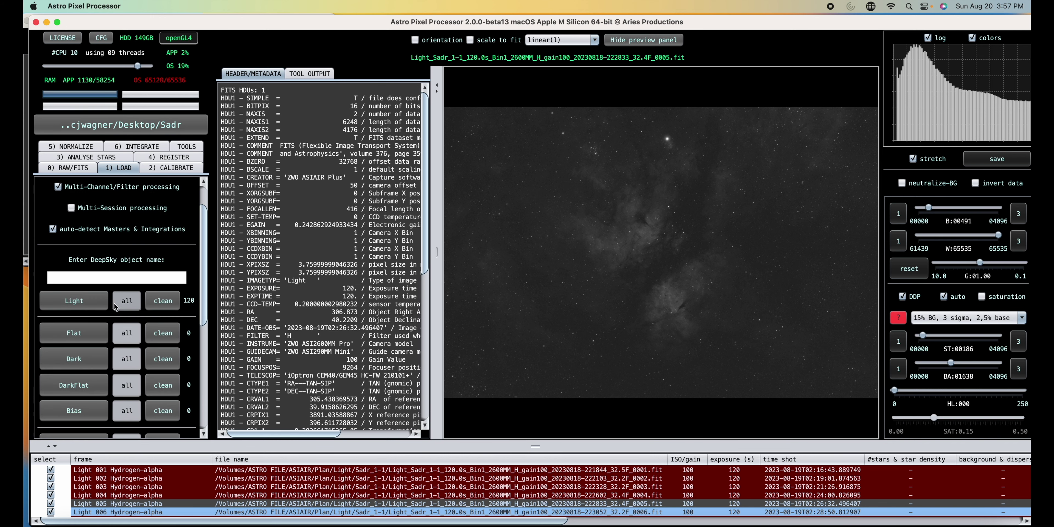
{"action": "scroll", "coordinate": [115, 307], "scroll_direction": "down", "scroll_amount": 2}
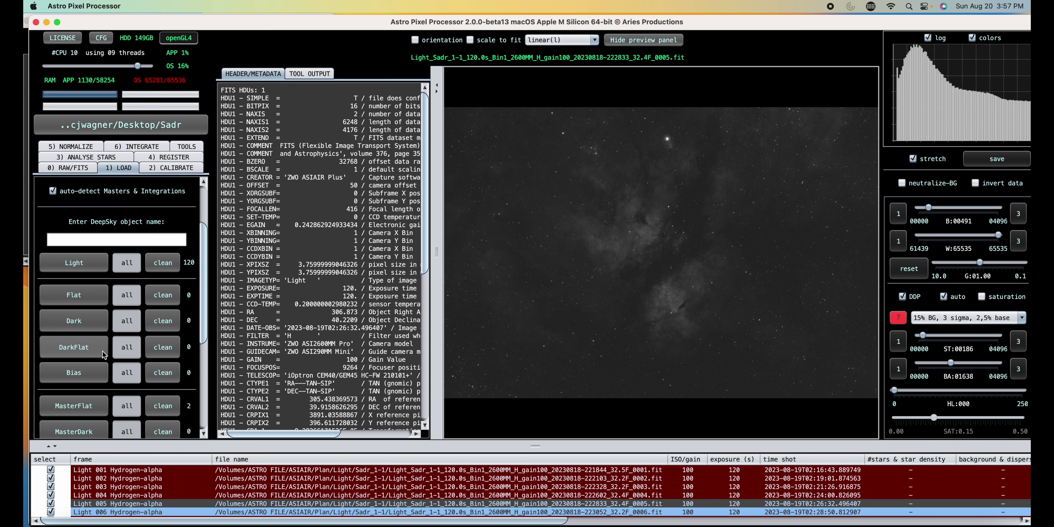
{"action": "scroll", "coordinate": [98, 360], "scroll_direction": "down", "scroll_amount": 4}
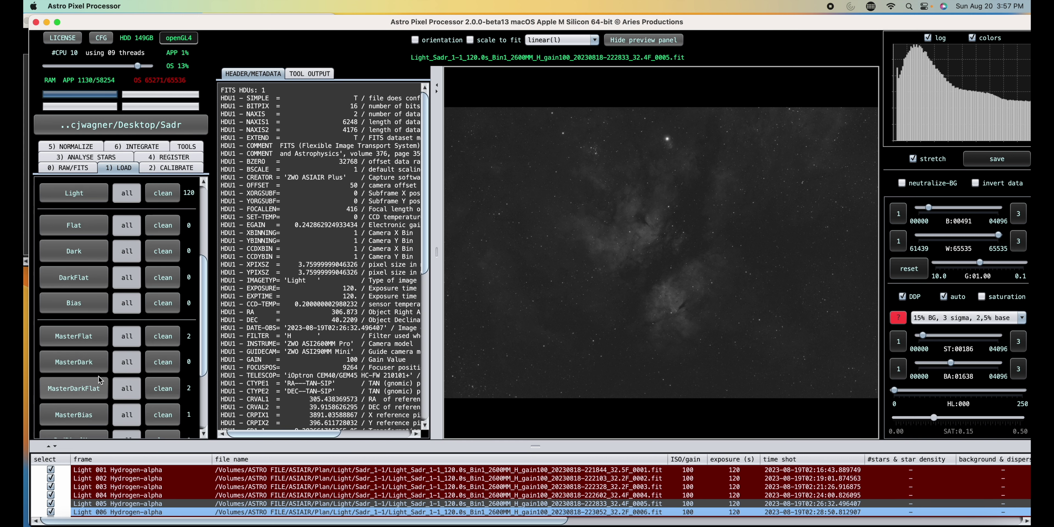
{"action": "scroll", "coordinate": [100, 379], "scroll_direction": "up", "scroll_amount": 8}
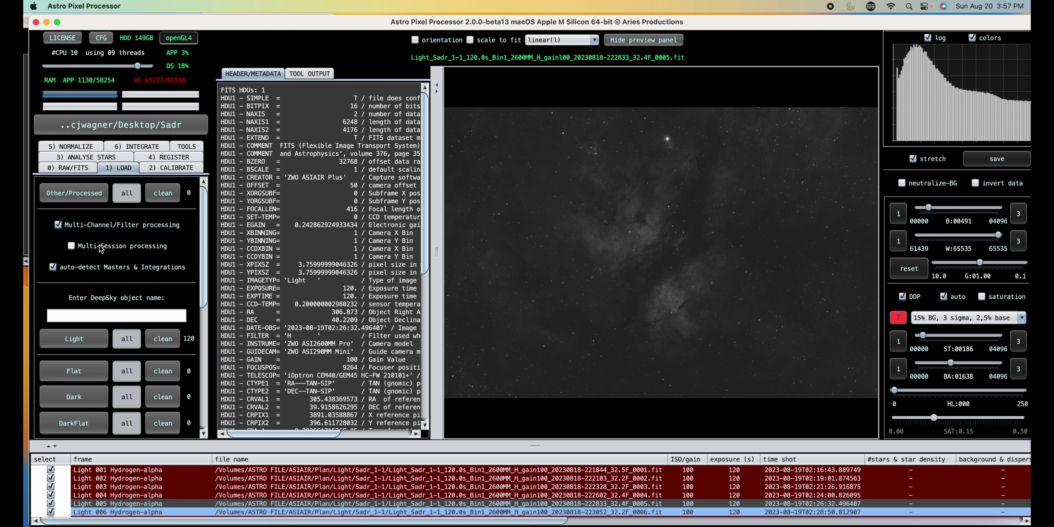
{"action": "mouse_move", "coordinate": [101, 249]}
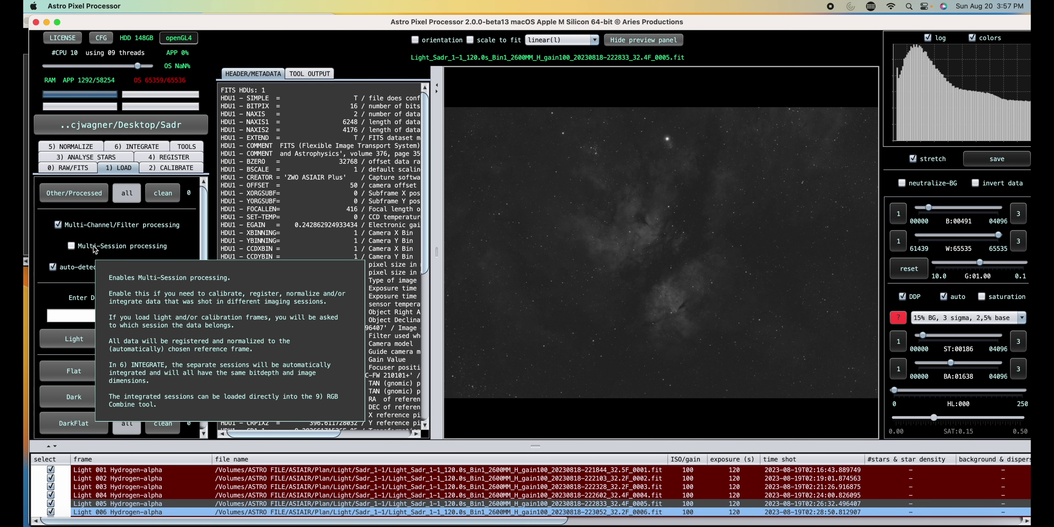
{"action": "mouse_move", "coordinate": [115, 227]}
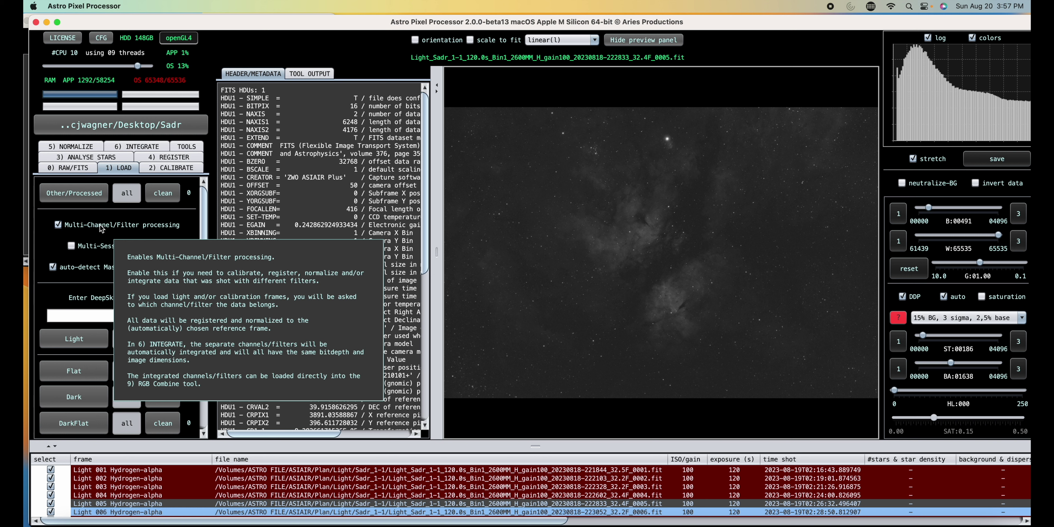
Step: Go through CALIBRATE and ANALYSE STARS to REGISTER and enable dynamic distortion correction
{"action": "left_click", "coordinate": [171, 167]}
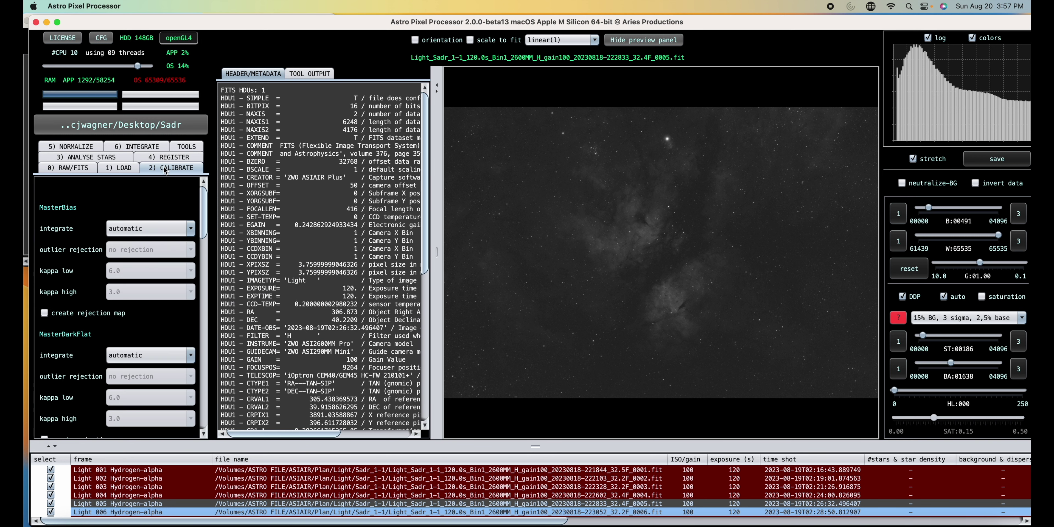
{"action": "left_click", "coordinate": [89, 158]}
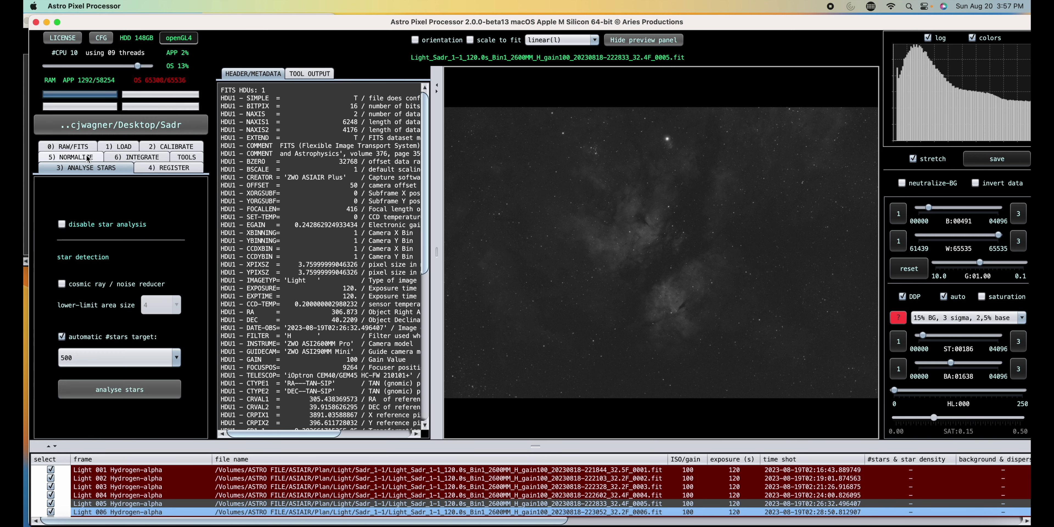
{"action": "left_click", "coordinate": [166, 171]}
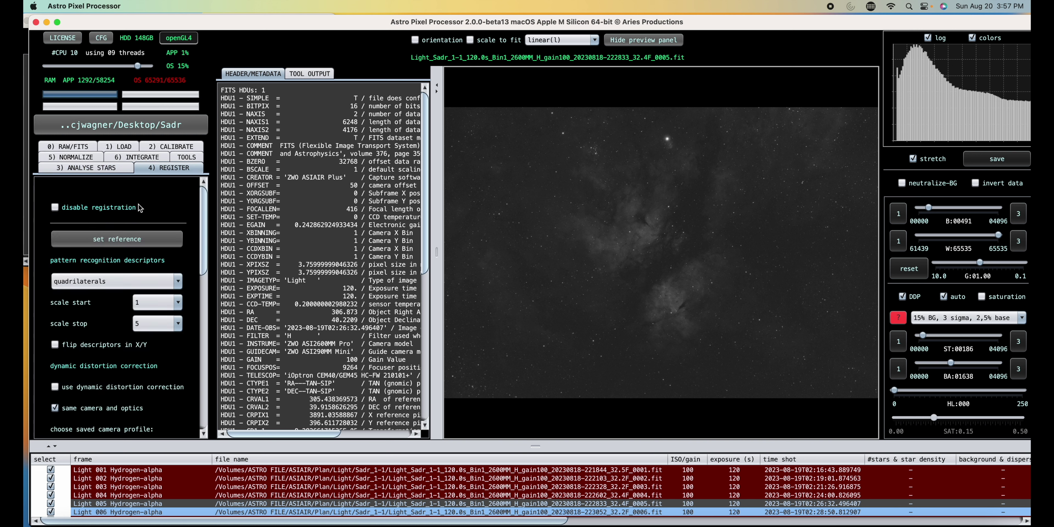
{"action": "scroll", "coordinate": [139, 208], "scroll_direction": "down", "scroll_amount": 5}
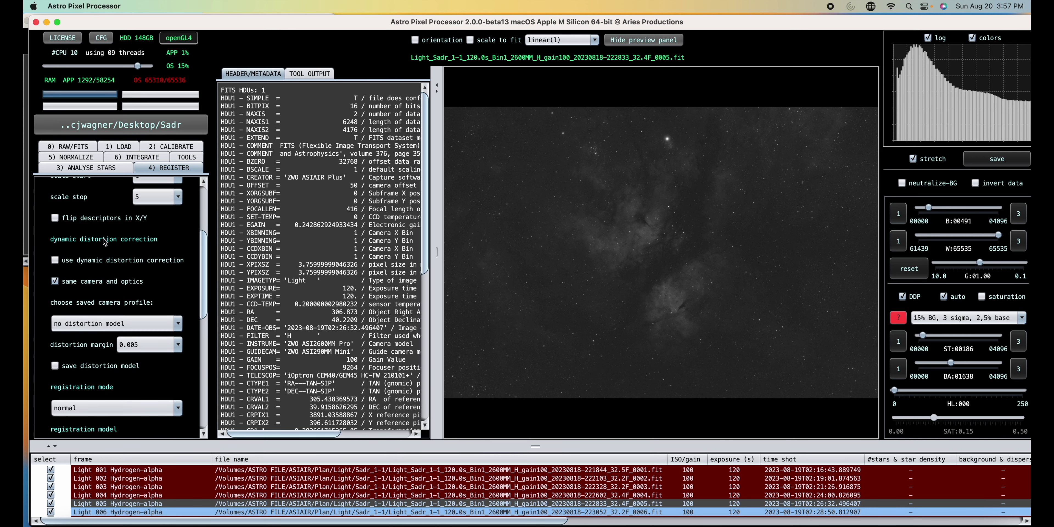
{"action": "left_click", "coordinate": [54, 260]}
{"action": "mouse_move", "coordinate": [95, 287]}
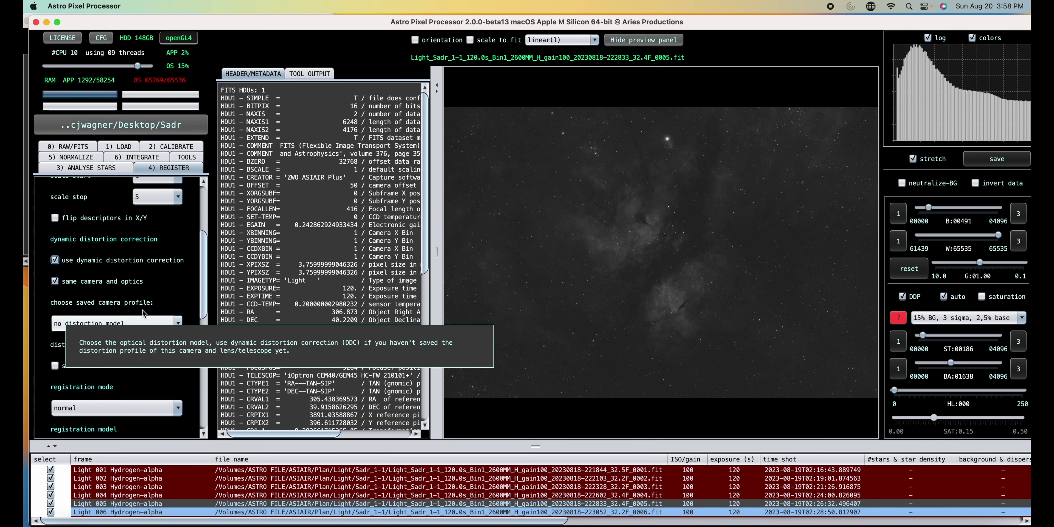
Step: Set registration mode to mosaic and keep the projective registration model
{"action": "scroll", "coordinate": [165, 301], "scroll_direction": "down", "scroll_amount": 5}
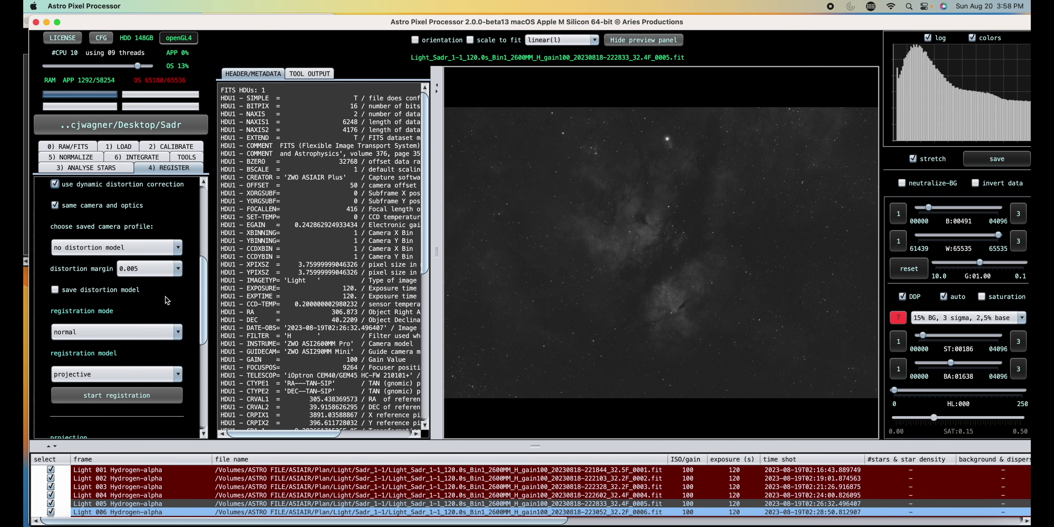
{"action": "scroll", "coordinate": [166, 301], "scroll_direction": "down", "scroll_amount": 1}
{"action": "left_click", "coordinate": [111, 323]}
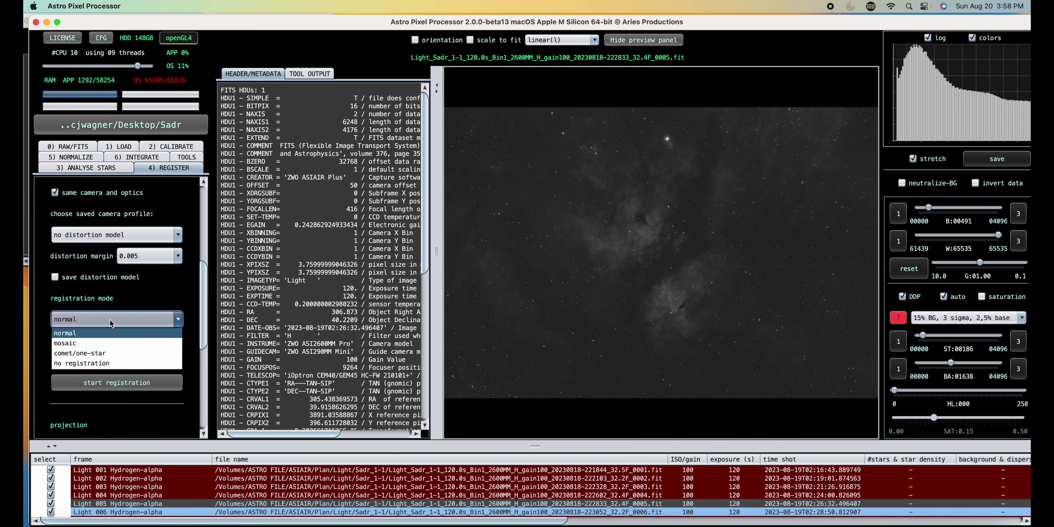
{"action": "left_click", "coordinate": [94, 346]}
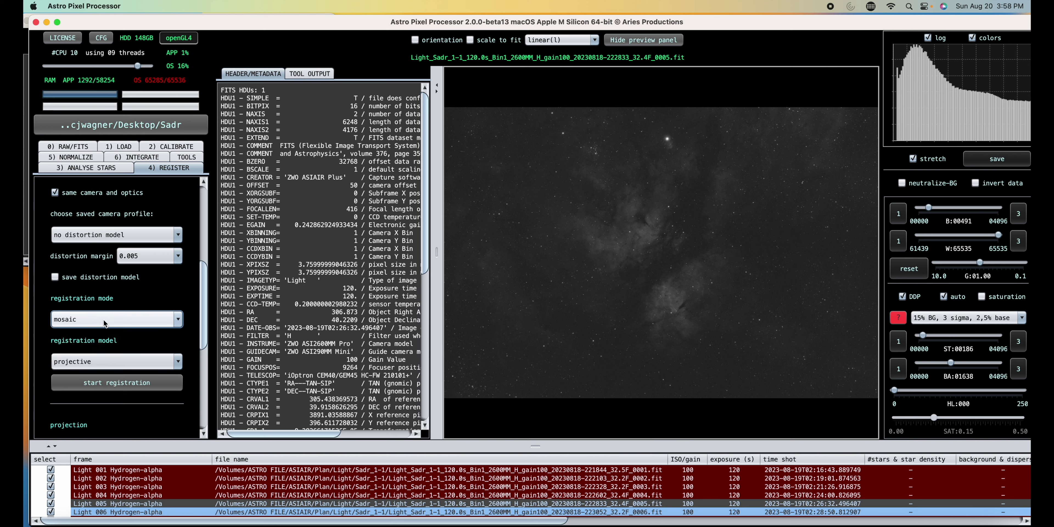
{"action": "scroll", "coordinate": [123, 315], "scroll_direction": "down", "scroll_amount": 3}
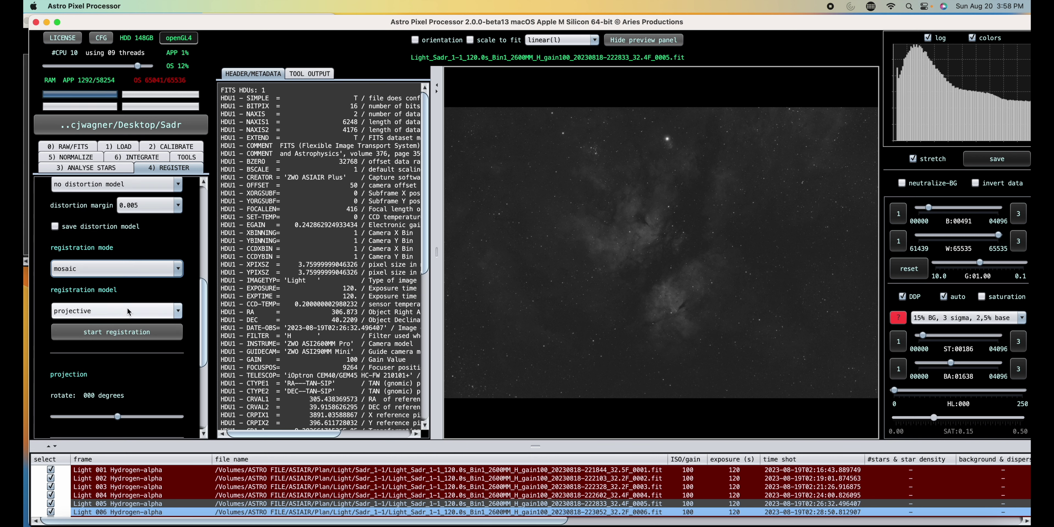
{"action": "left_click", "coordinate": [128, 311]}
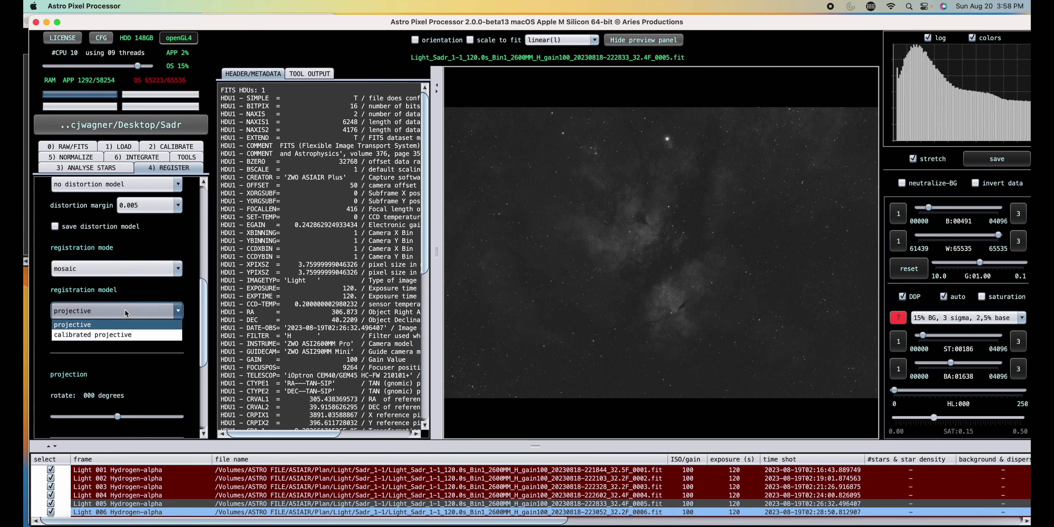
{"action": "left_click", "coordinate": [136, 293]}
{"action": "scroll", "coordinate": [133, 294], "scroll_direction": "down", "scroll_amount": 6}
{"action": "scroll", "coordinate": [132, 297], "scroll_direction": "up", "scroll_amount": 6}
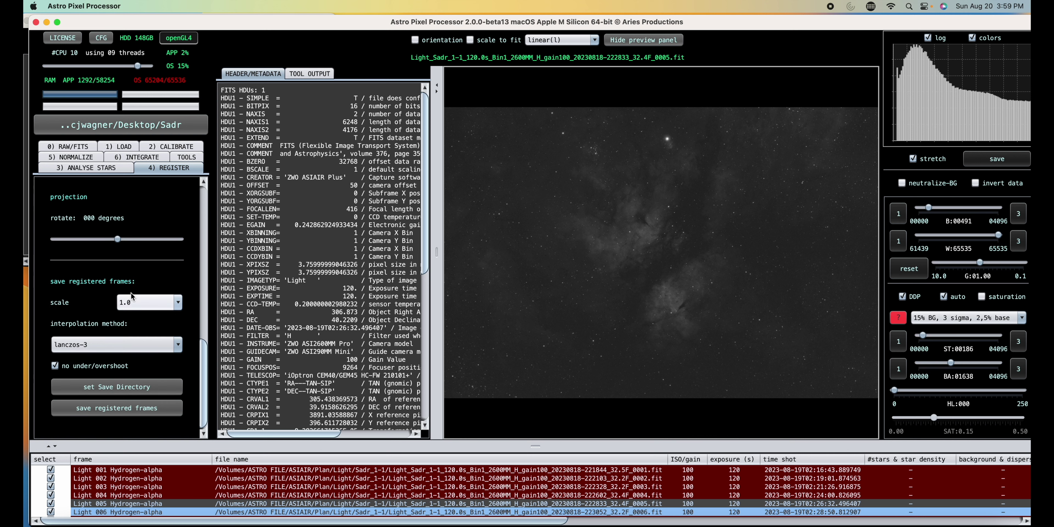
Step: Scroll through the 5) NORMALIZE options, then switch to the 6) INTEGRATE tab
{"action": "left_click", "coordinate": [76, 156]}
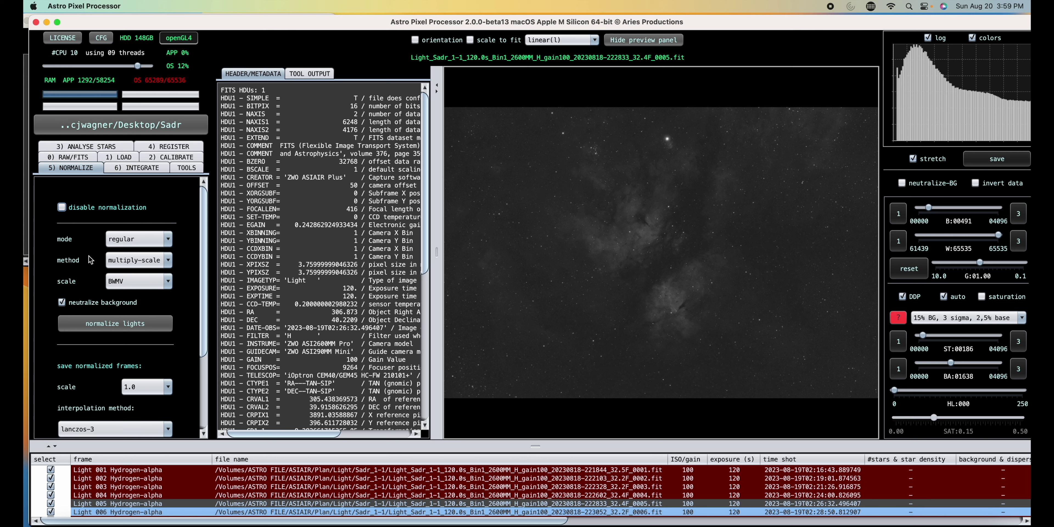
{"action": "scroll", "coordinate": [91, 259], "scroll_direction": "down", "scroll_amount": 3}
{"action": "scroll", "coordinate": [90, 259], "scroll_direction": "down", "scroll_amount": 5}
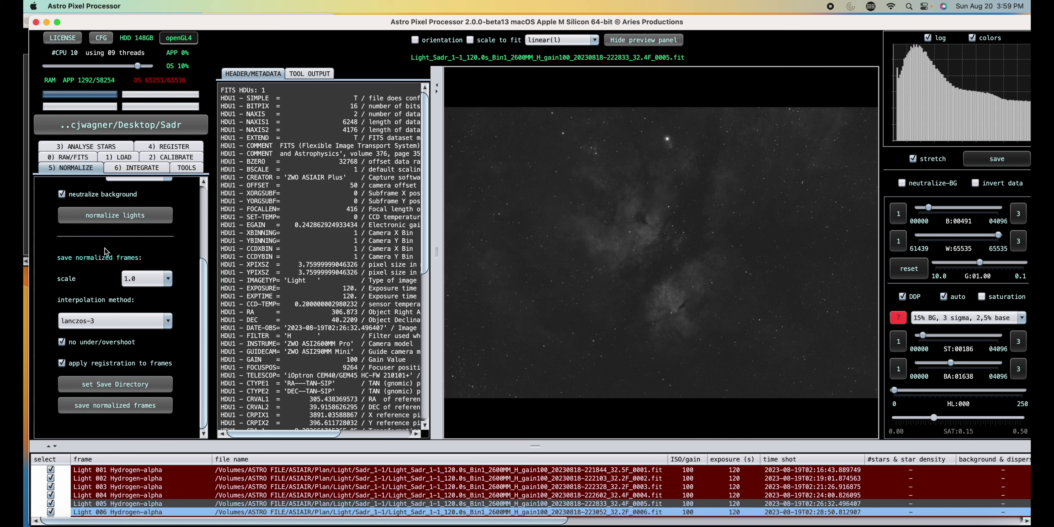
{"action": "left_click", "coordinate": [132, 169]}
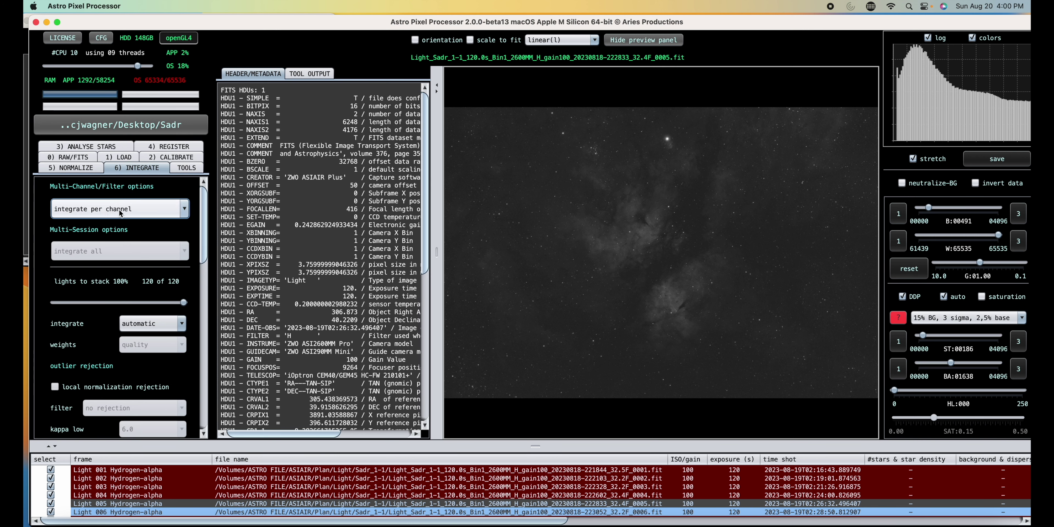
Step: Keep 'integrate per channel', enable 5% MBB and set LNC to 1st degree
{"action": "left_click", "coordinate": [130, 210]}
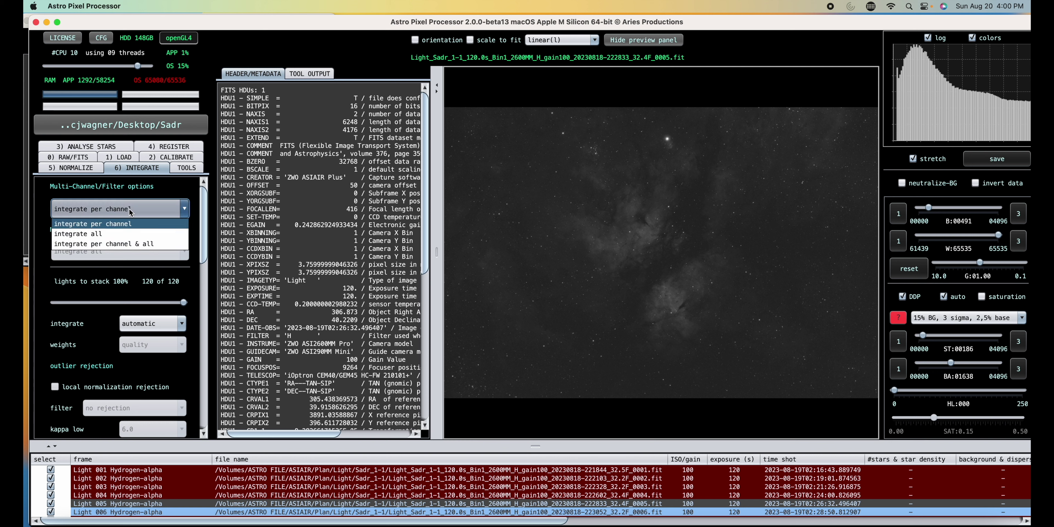
{"action": "left_click", "coordinate": [130, 210]}
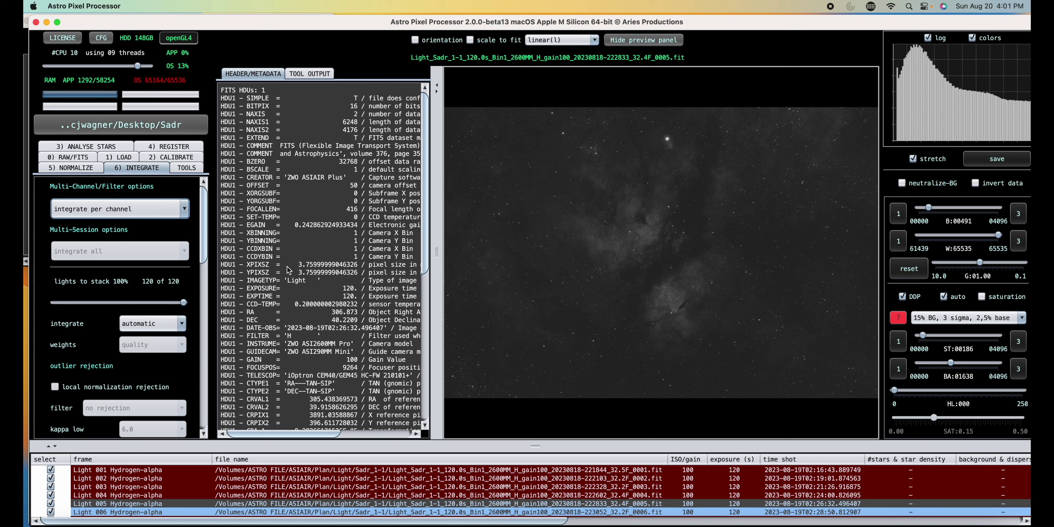
{"action": "scroll", "coordinate": [107, 334], "scroll_direction": "down", "scroll_amount": 10}
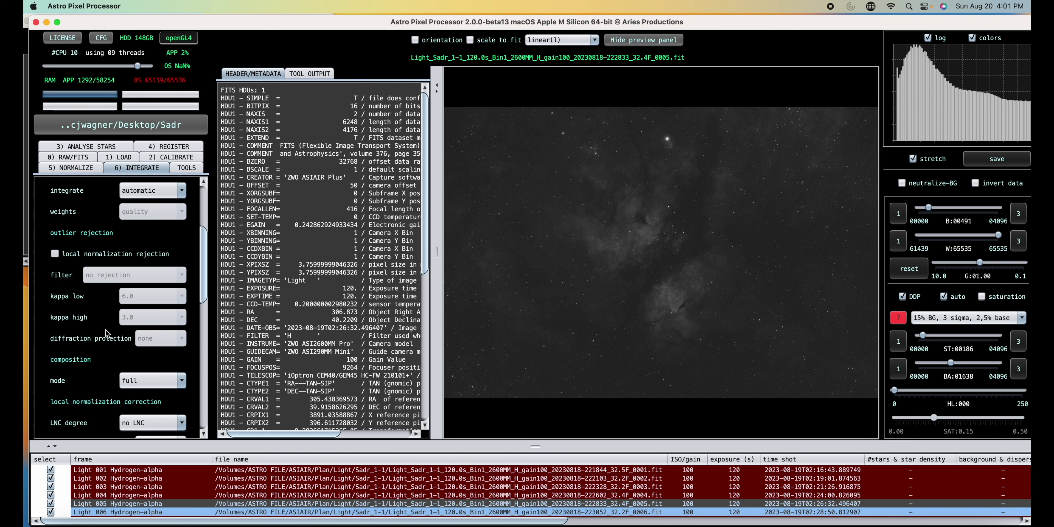
{"action": "scroll", "coordinate": [107, 334], "scroll_direction": "down", "scroll_amount": 2}
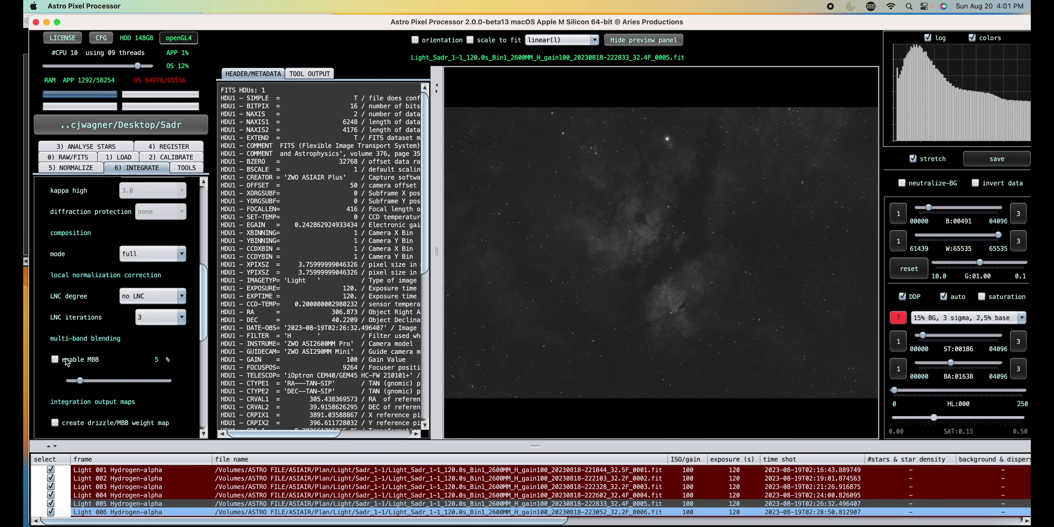
{"action": "left_click", "coordinate": [55, 359]}
{"action": "scroll", "coordinate": [130, 359], "scroll_direction": "up", "scroll_amount": 2}
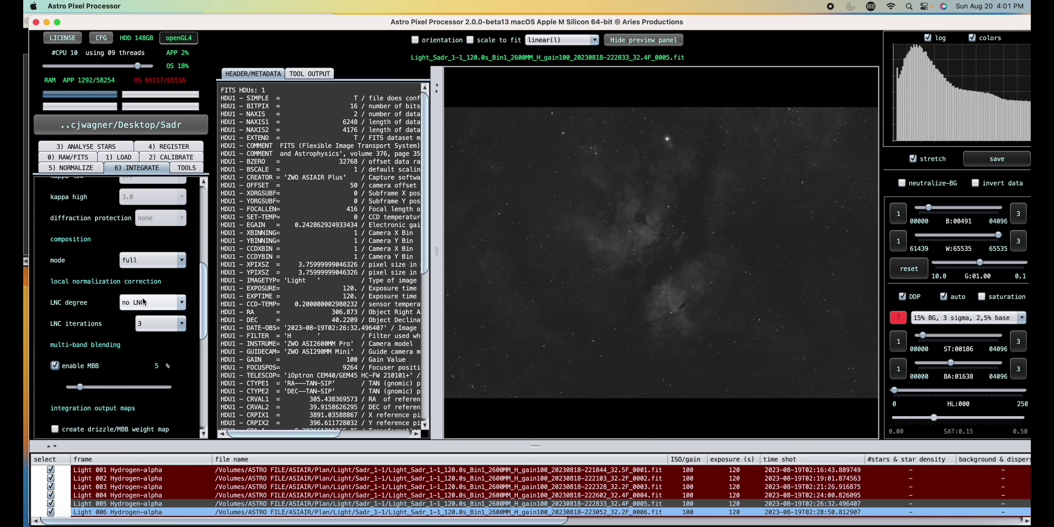
{"action": "left_click", "coordinate": [139, 303]}
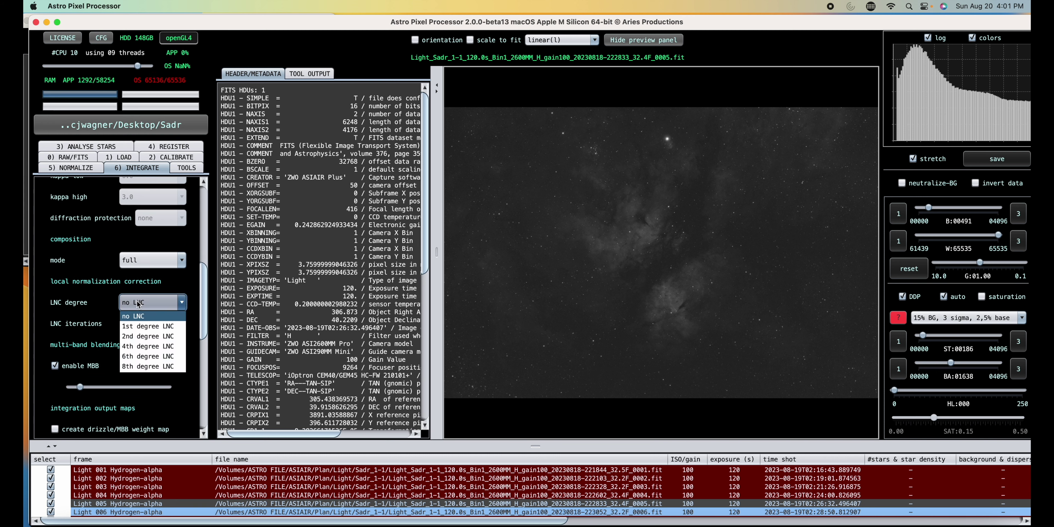
{"action": "left_click", "coordinate": [149, 326]}
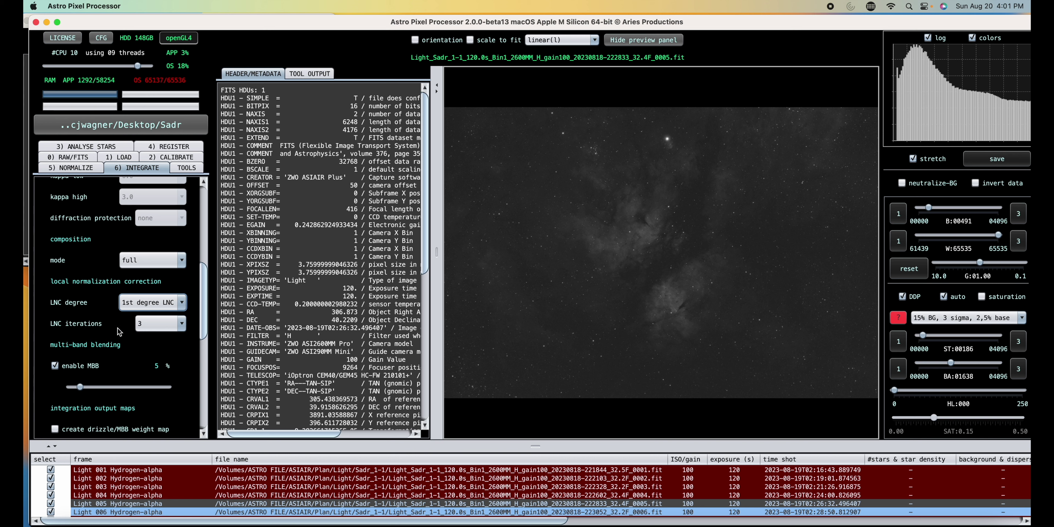
{"action": "scroll", "coordinate": [111, 328], "scroll_direction": "down", "scroll_amount": 5}
{"action": "scroll", "coordinate": [110, 331], "scroll_direction": "down", "scroll_amount": 4}
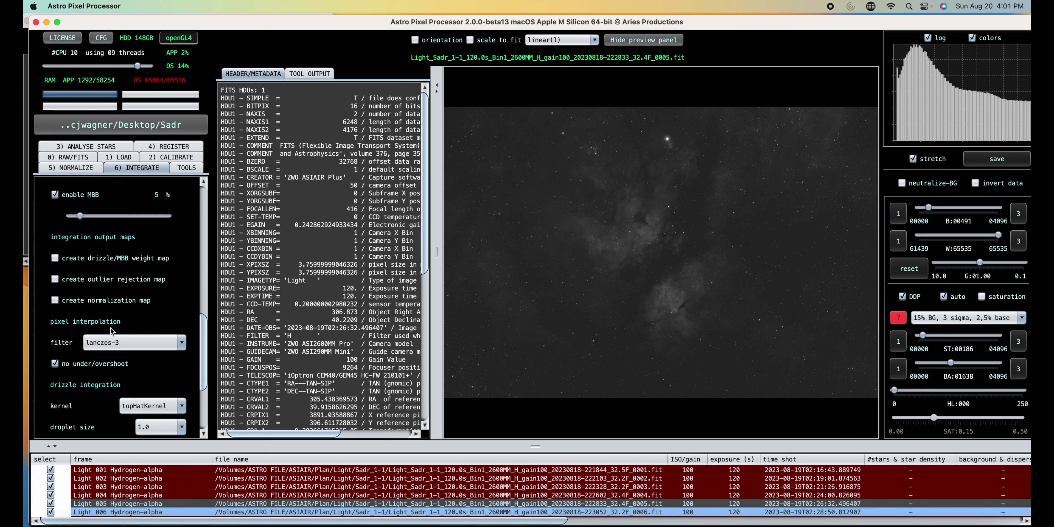
{"action": "scroll", "coordinate": [111, 327], "scroll_direction": "down", "scroll_amount": 4}
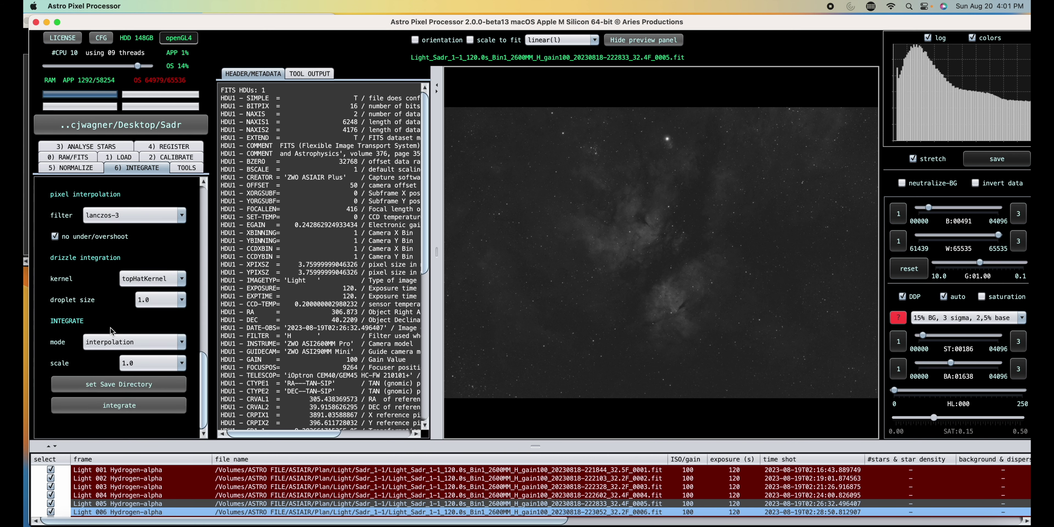
Step: Start integration with object name 'Sadr' and answer the same camera and optics prompt
{"action": "left_click", "coordinate": [119, 406]}
{"action": "left_click", "coordinate": [487, 323]}
{"action": "type", "text": "s"}
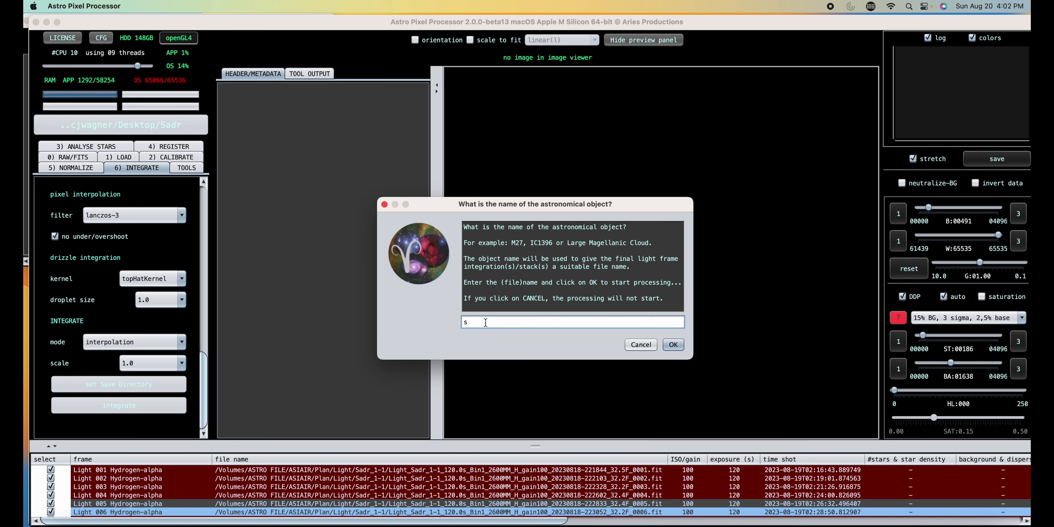
{"action": "key", "text": "BackSpace"}
{"action": "type", "text": "Sadr"}
{"action": "left_click", "coordinate": [675, 345]}
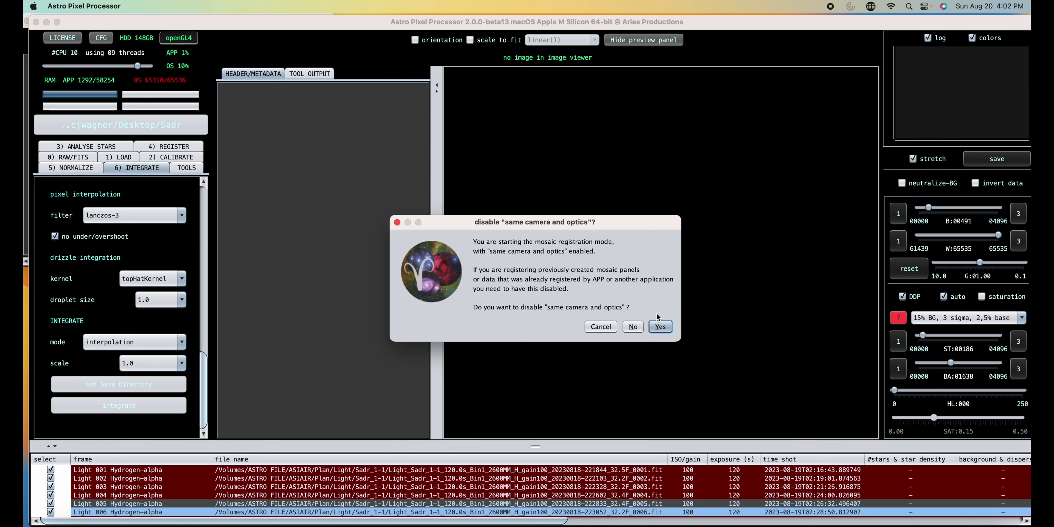
{"action": "left_click", "coordinate": [633, 326]}
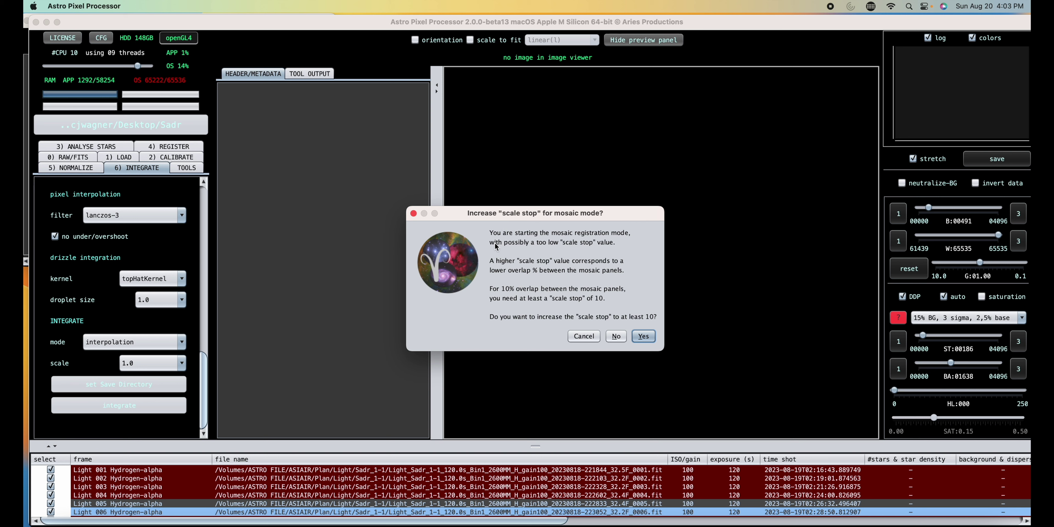
Step: Dismiss the scale-stop prompt and set the REGISTER scale stop to 10 manually
{"action": "key", "text": "Escape"}
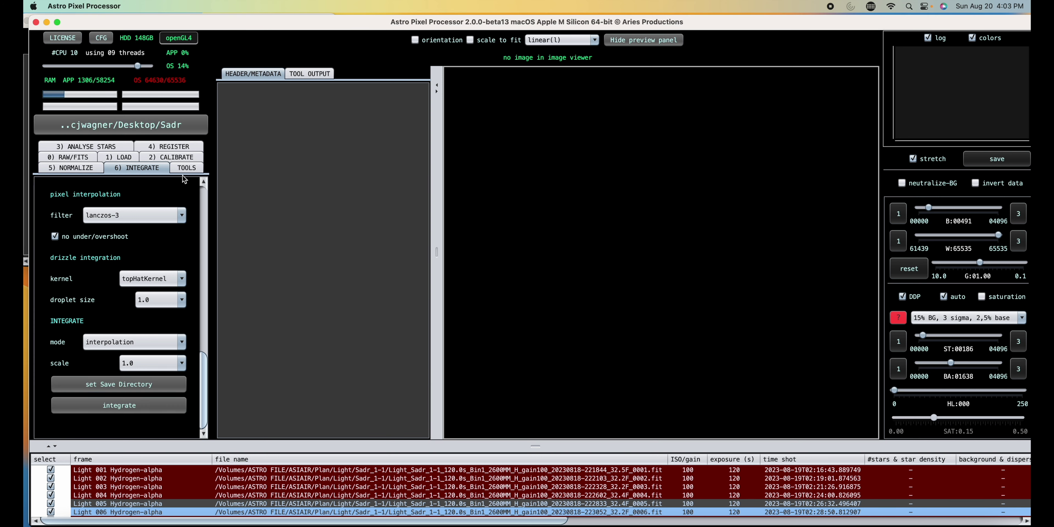
{"action": "left_click", "coordinate": [176, 146]}
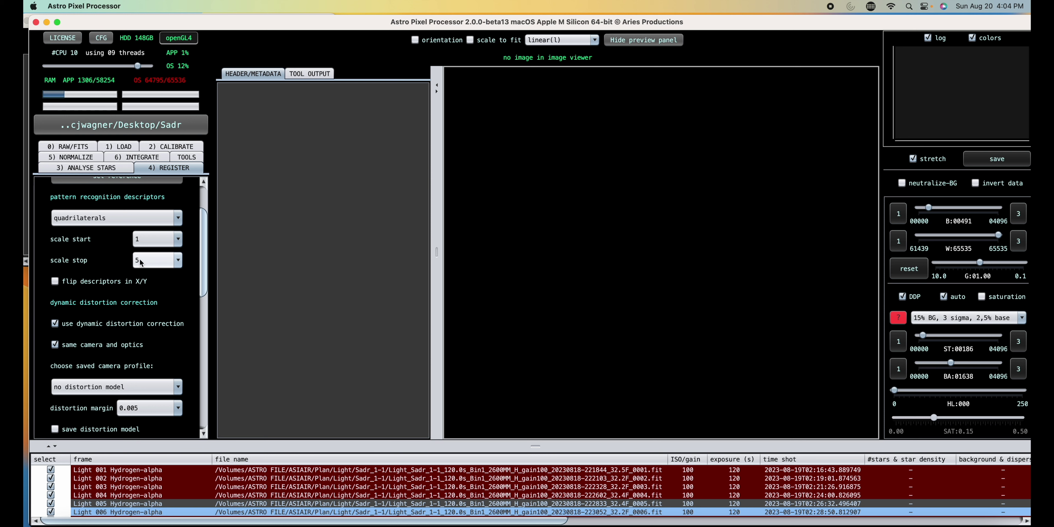
{"action": "mouse_move", "coordinate": [140, 259]}
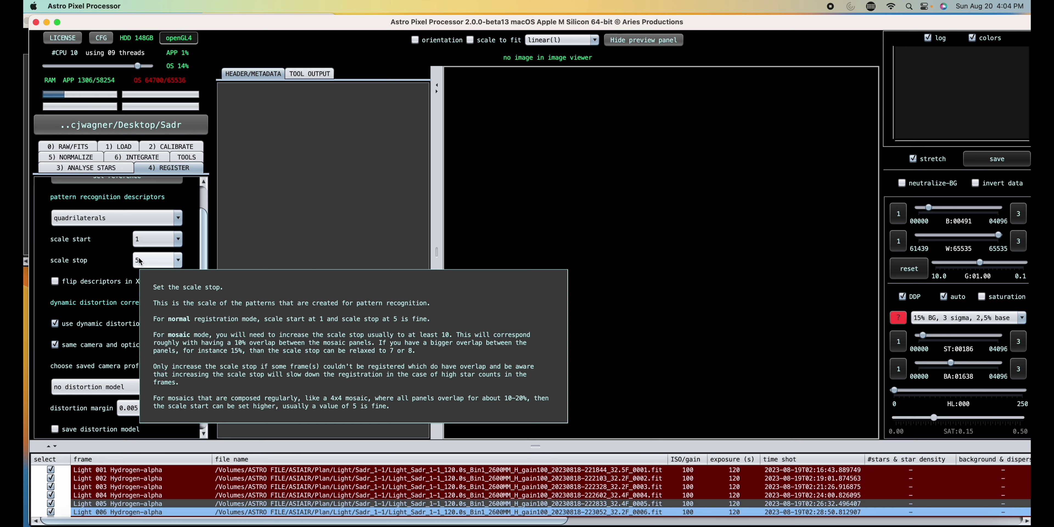
{"action": "left_click", "coordinate": [139, 257]}
{"action": "left_click", "coordinate": [143, 322]}
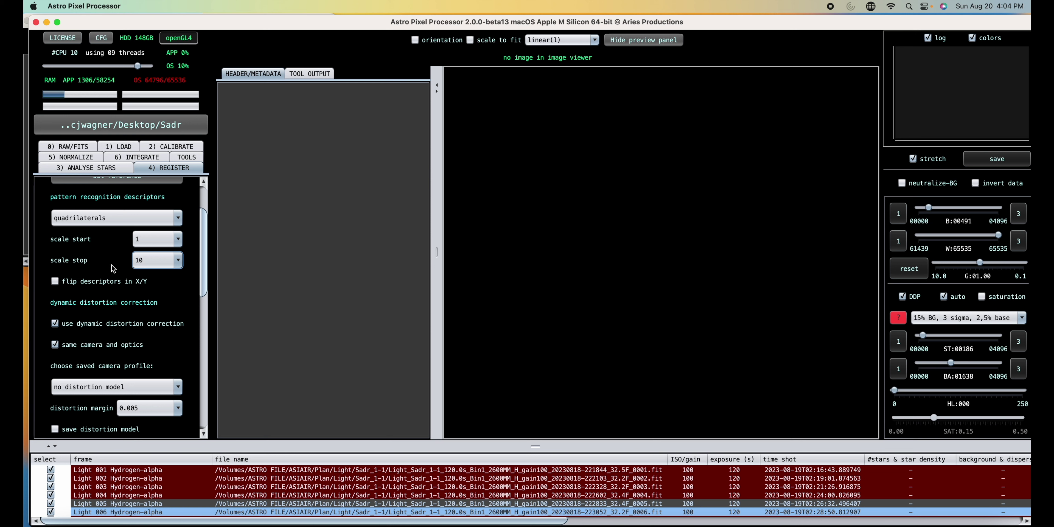
{"action": "left_click", "coordinate": [141, 157]}
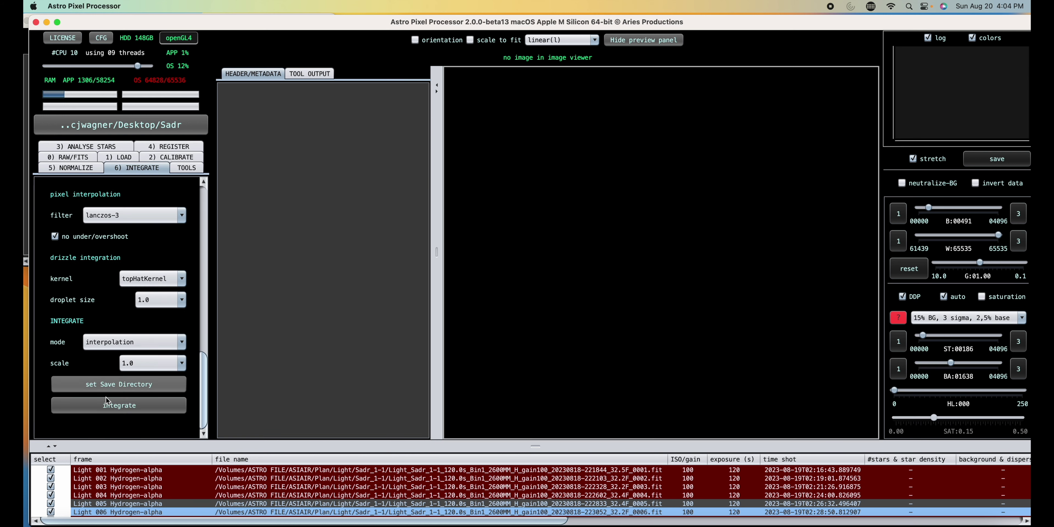
Step: Integrate the registered frames under the name Sadr, accepting the camera and optics prompt
{"action": "left_click", "coordinate": [118, 407]}
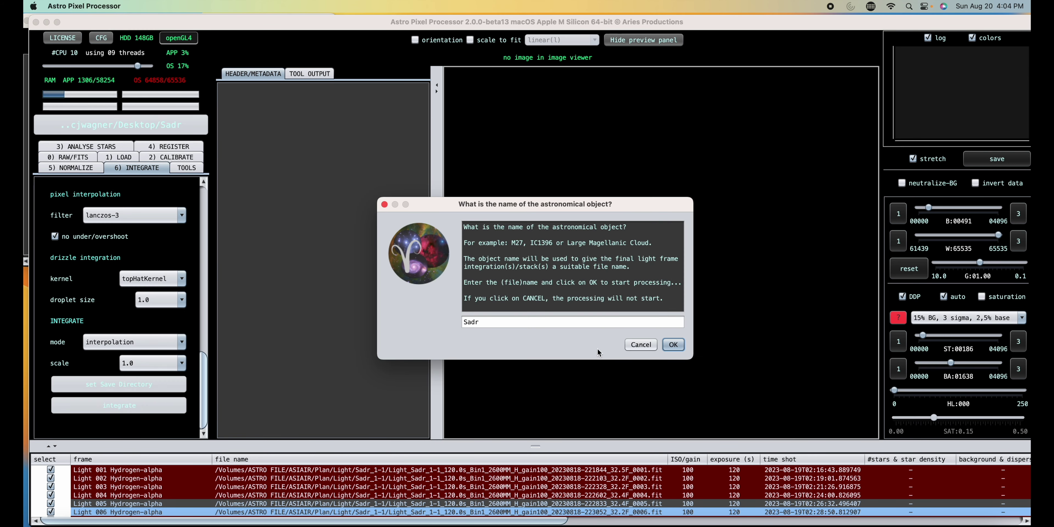
{"action": "left_click", "coordinate": [673, 345]}
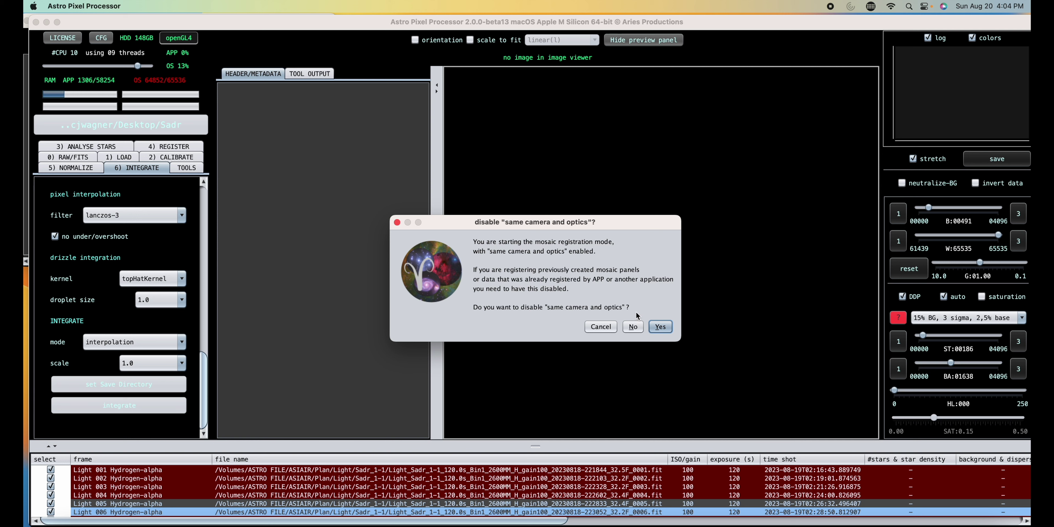
{"action": "left_click", "coordinate": [633, 327]}
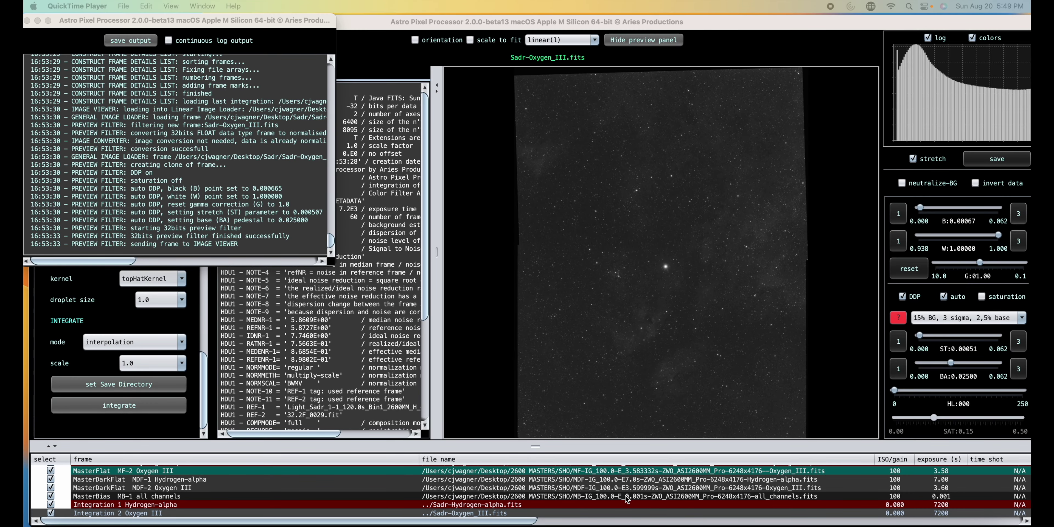
Step: Move the log window aside and minimize it out of view
{"action": "left_click", "coordinate": [67, 21]}
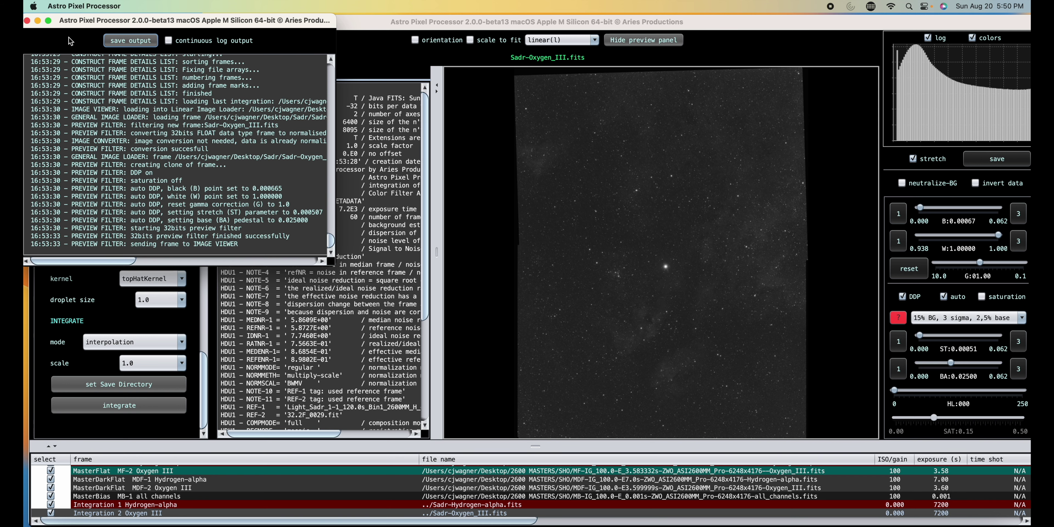
{"action": "left_click_drag", "start_coordinate": [78, 23], "coordinate": [216, 44]}
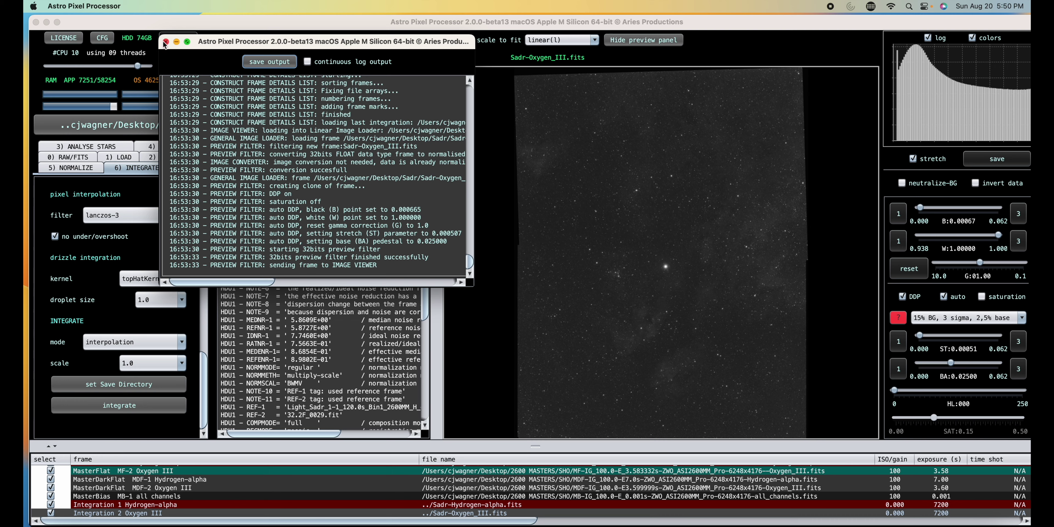
{"action": "left_click", "coordinate": [176, 42]}
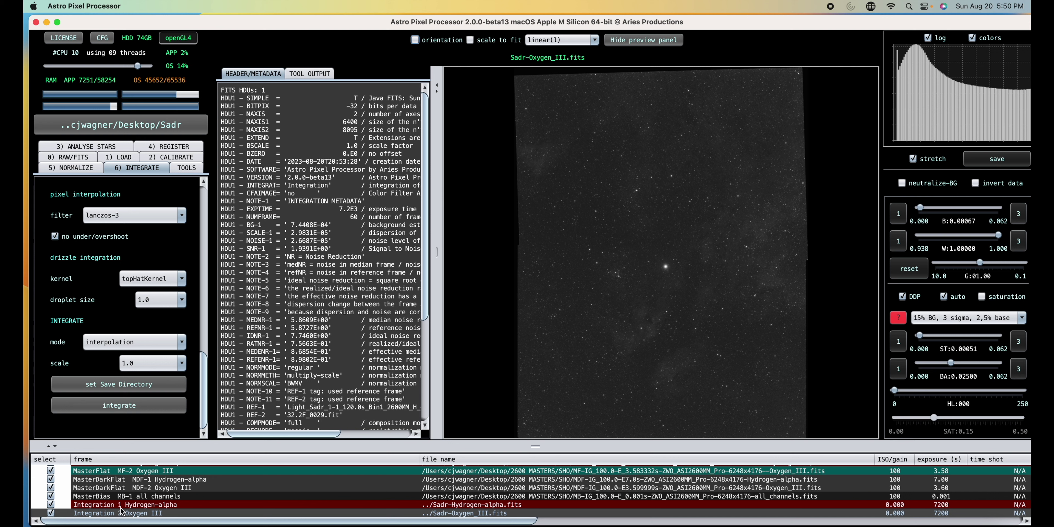
Step: Inspect the Hydrogen-alpha and Oxygen III integrations in the preview, zooming into each
{"action": "left_click", "coordinate": [110, 506]}
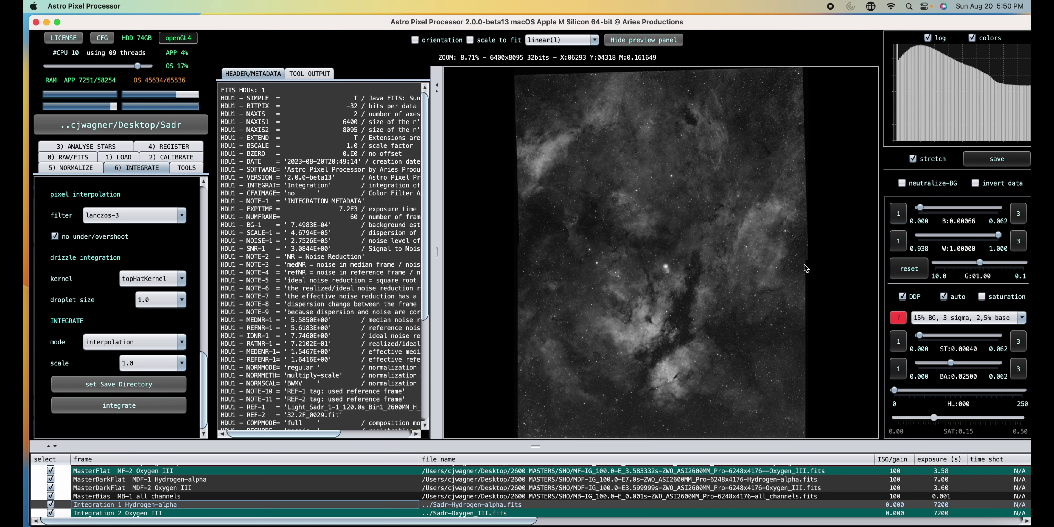
{"action": "scroll", "coordinate": [800, 262], "scroll_direction": "down", "scroll_amount": 8}
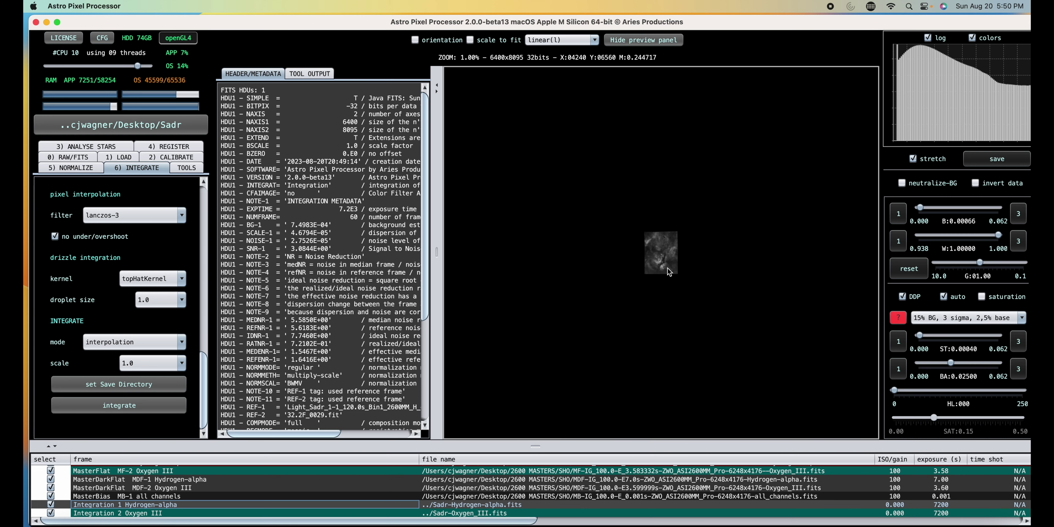
{"action": "scroll", "coordinate": [669, 271], "scroll_direction": "up", "scroll_amount": 8}
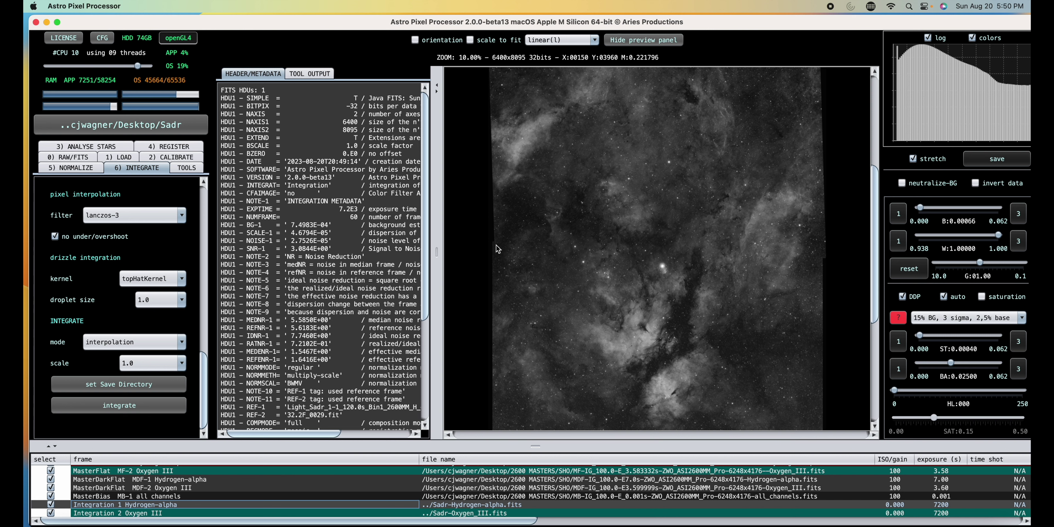
{"action": "double_click", "coordinate": [249, 514]}
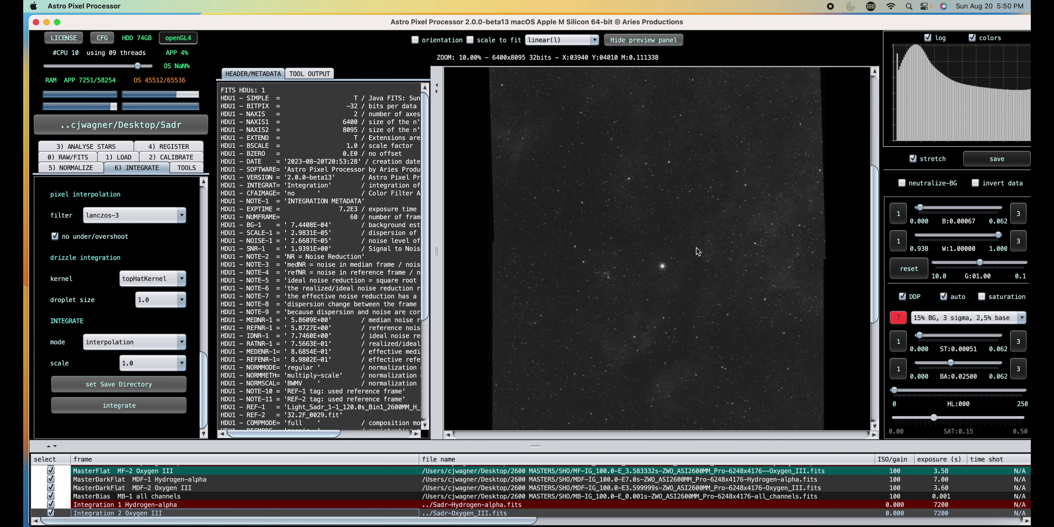
{"action": "scroll", "coordinate": [698, 251], "scroll_direction": "up", "scroll_amount": 2}
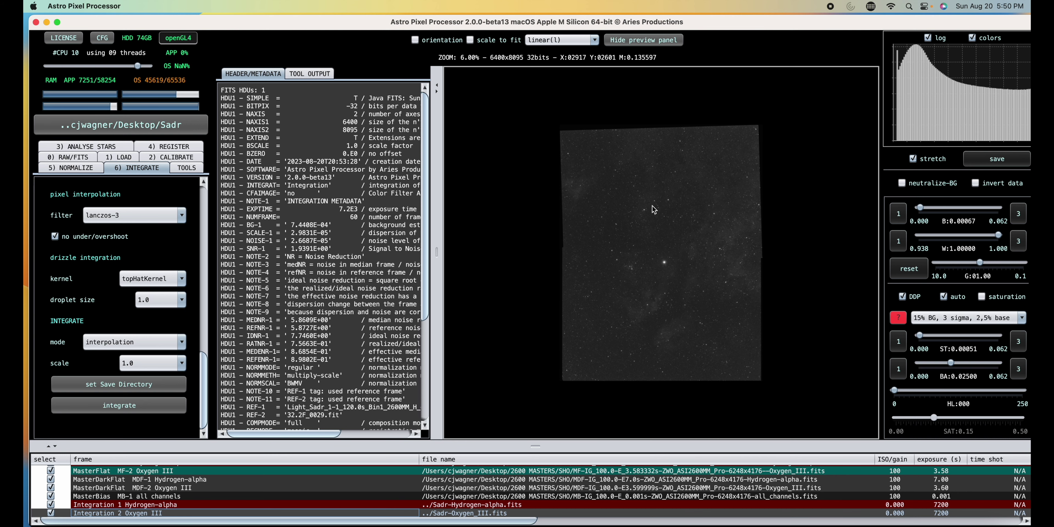
{"action": "scroll", "coordinate": [659, 209], "scroll_direction": "up", "scroll_amount": 3}
{"action": "scroll", "coordinate": [654, 210], "scroll_direction": "down", "scroll_amount": 1}
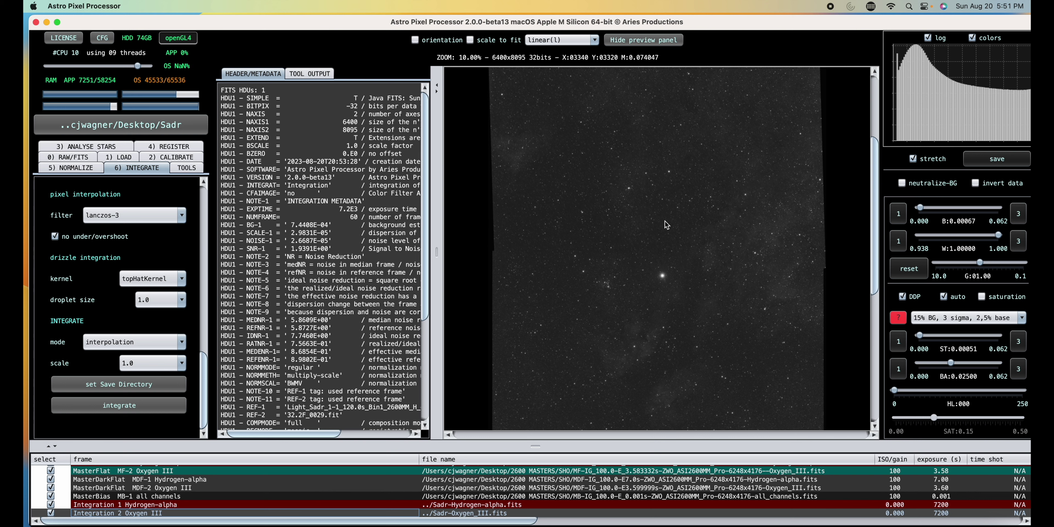
{"action": "scroll", "coordinate": [664, 220], "scroll_direction": "down", "scroll_amount": 2}
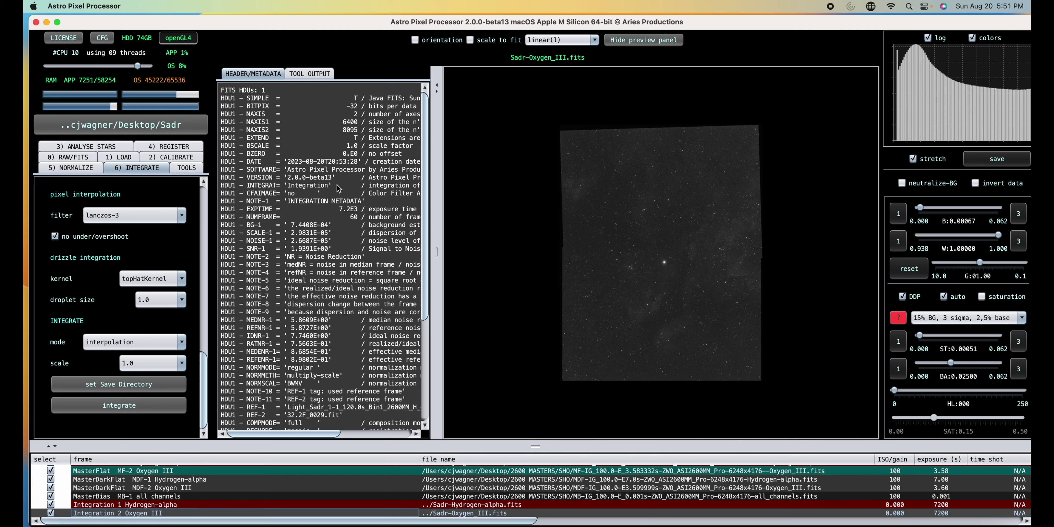
Step: Start the RGB combine tool with the HOO 2 composite formula
{"action": "left_click", "coordinate": [186, 168]}
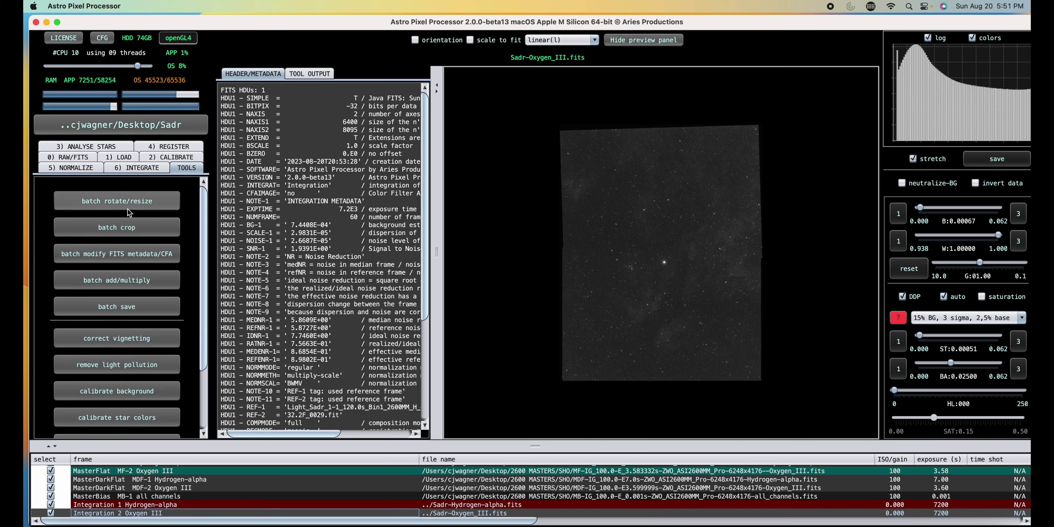
{"action": "scroll", "coordinate": [124, 327], "scroll_direction": "down", "scroll_amount": 3}
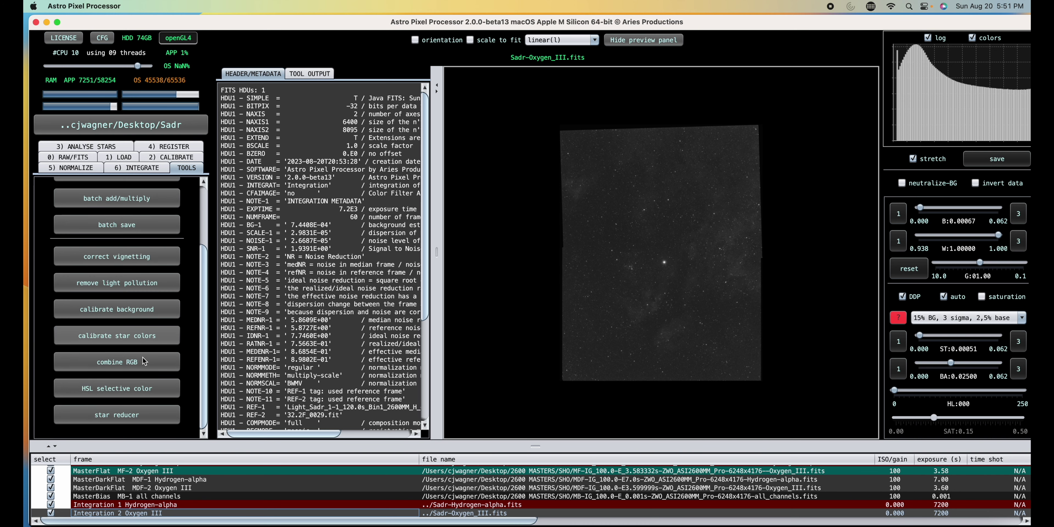
{"action": "left_click", "coordinate": [115, 363]}
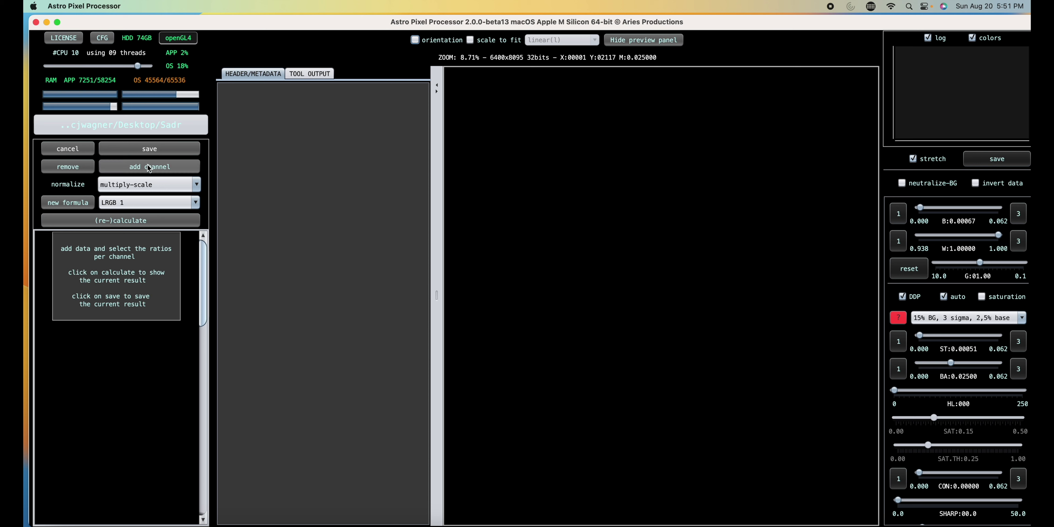
{"action": "left_click", "coordinate": [146, 202]}
{"action": "scroll", "coordinate": [129, 258], "scroll_direction": "down", "scroll_amount": 5}
{"action": "scroll", "coordinate": [128, 262], "scroll_direction": "down", "scroll_amount": 1}
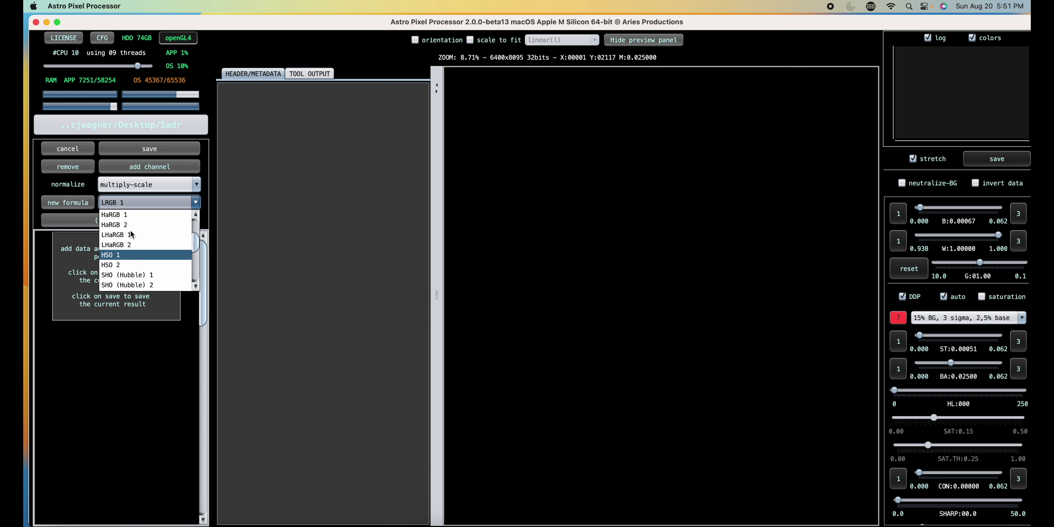
{"action": "scroll", "coordinate": [130, 242], "scroll_direction": "down", "scroll_amount": 4}
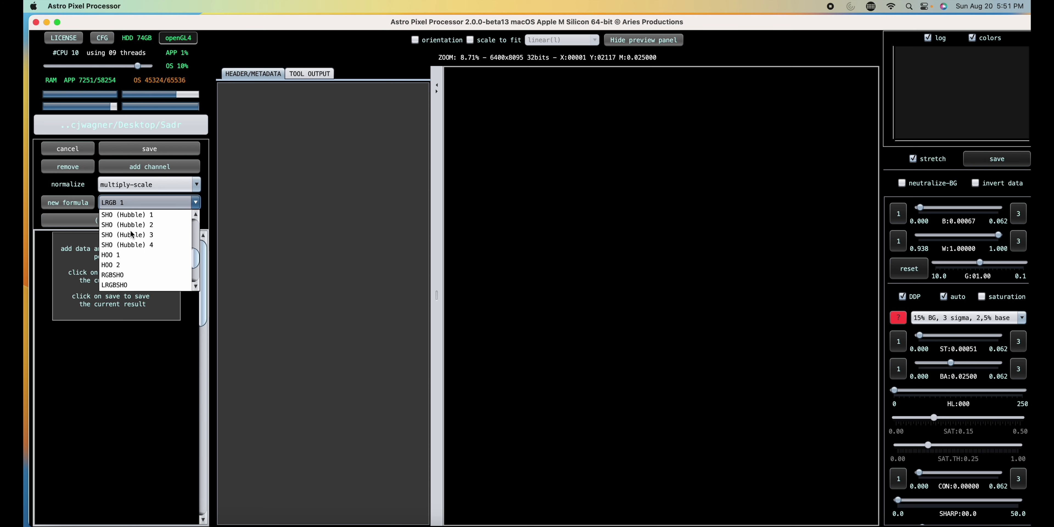
{"action": "left_click", "coordinate": [123, 265]}
Step: Add Sadr-Oxygen_III.fits and Sadr-Hydrogen-alpha.fits as channels and calculate the combined image
{"action": "left_click", "coordinate": [134, 169]}
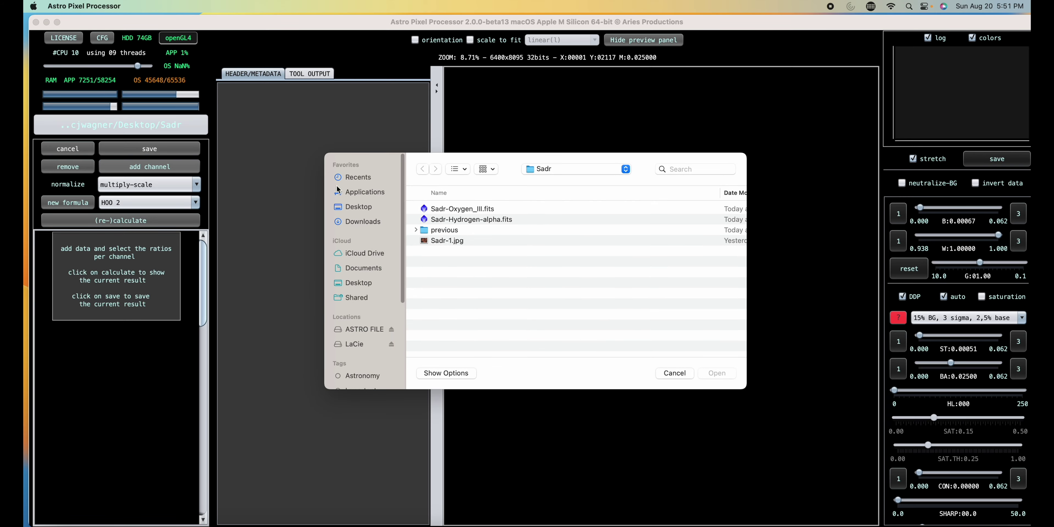
{"action": "double_click", "coordinate": [446, 209]}
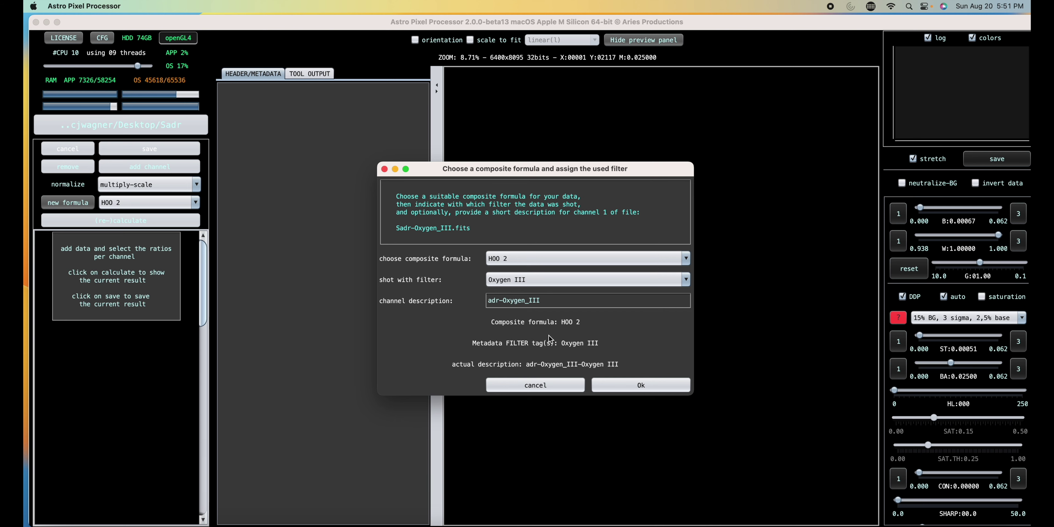
{"action": "left_click", "coordinate": [630, 385]}
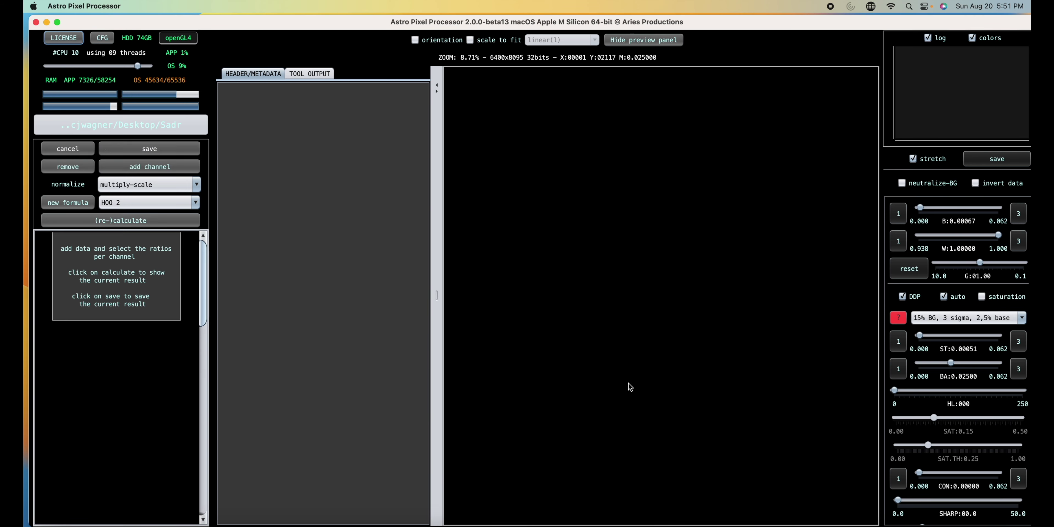
{"action": "left_click", "coordinate": [140, 167]}
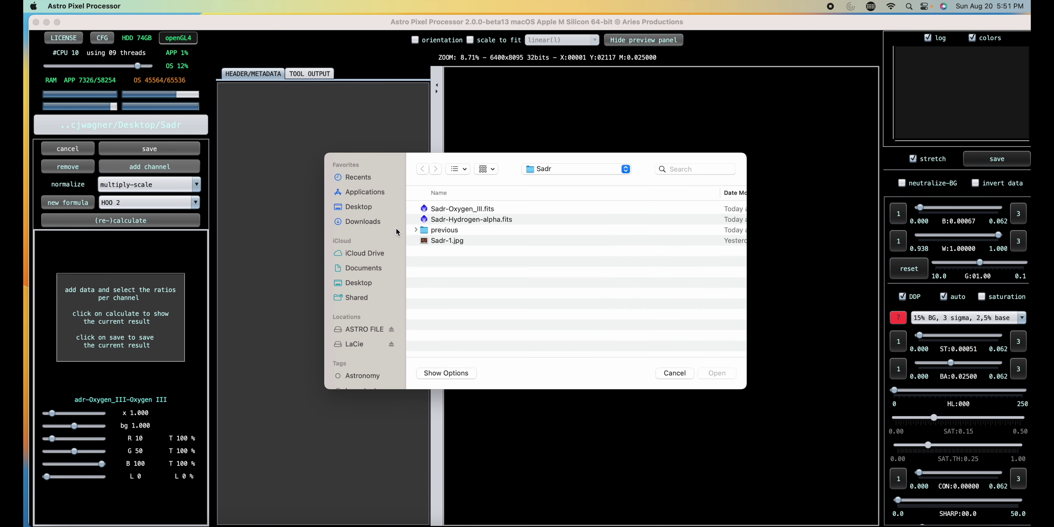
{"action": "left_click", "coordinate": [470, 219]}
{"action": "left_click", "coordinate": [717, 374]}
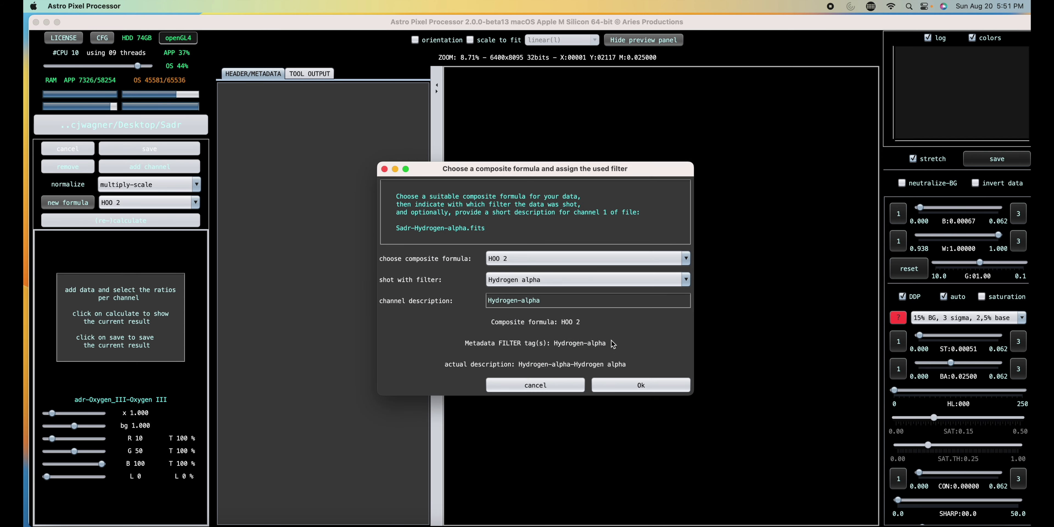
{"action": "left_click", "coordinate": [627, 387]}
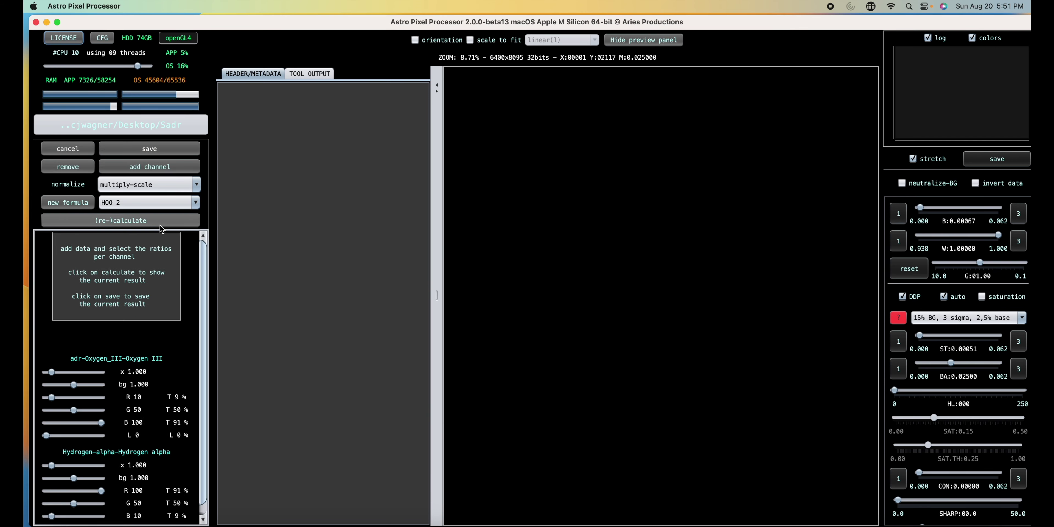
{"action": "left_click", "coordinate": [115, 220]}
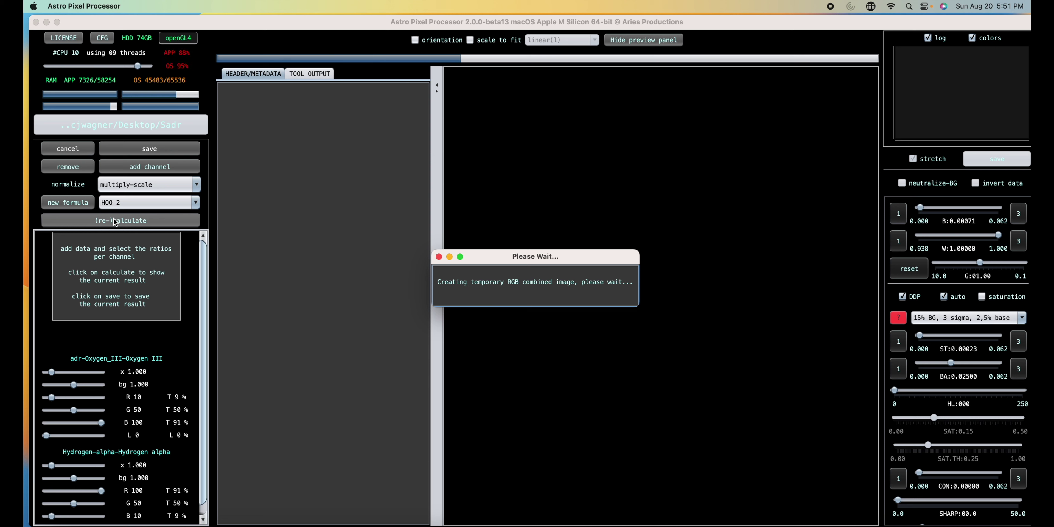